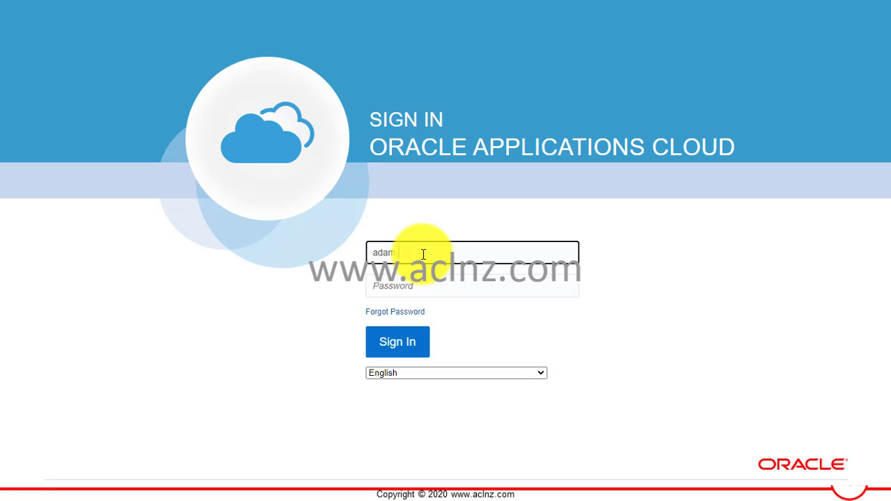
Enter the supplier user's name and the account password, and sign in to Oracle Applications Cloud
text(jones)
key(Tab)
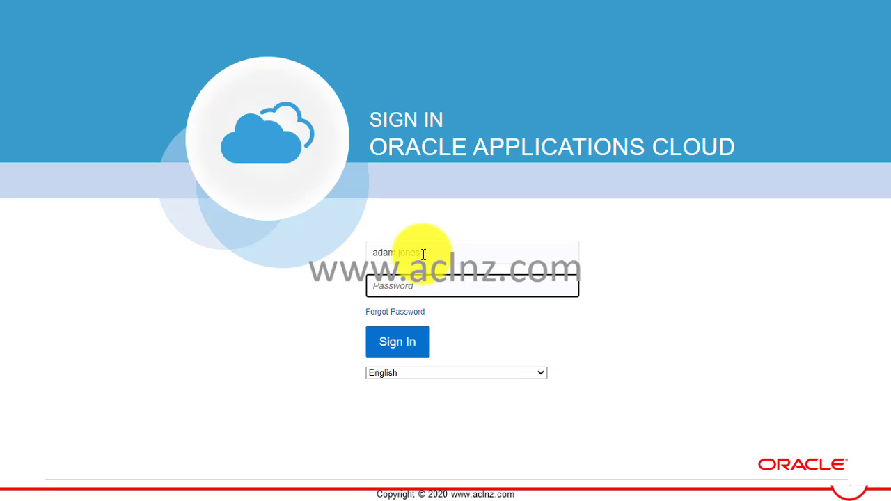
key(ctrl+v)
click(392, 343)
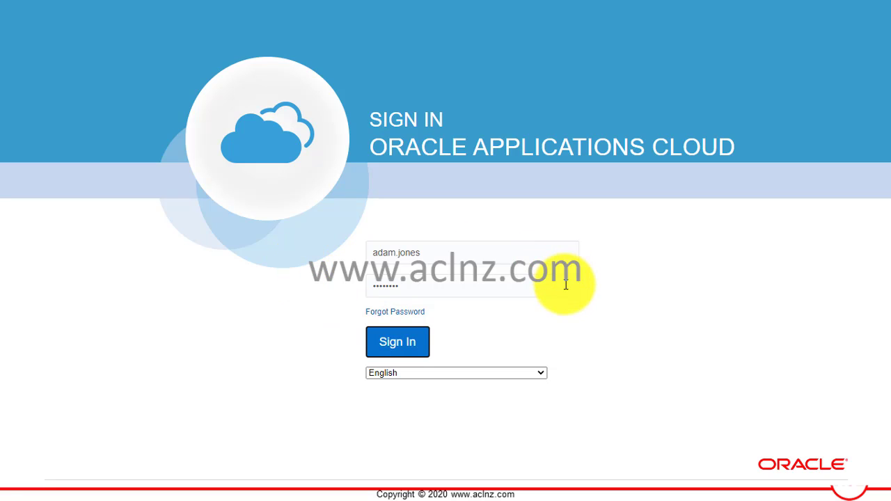
click(395, 346)
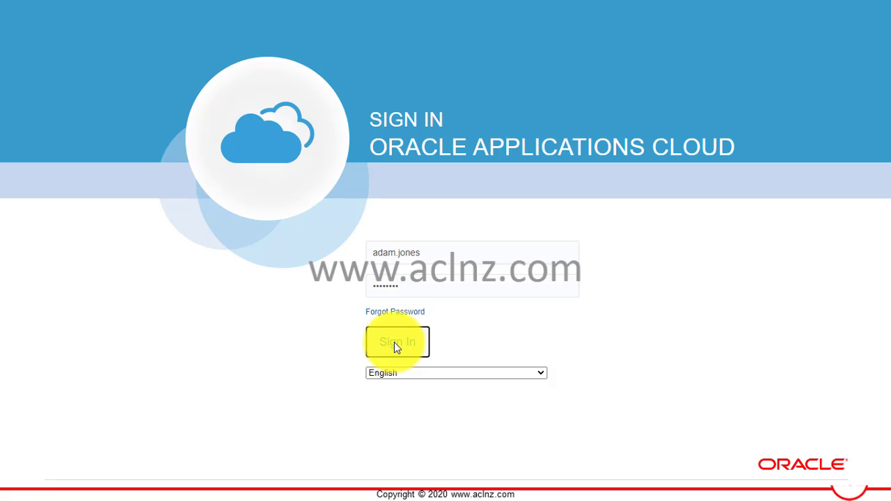
click(397, 346)
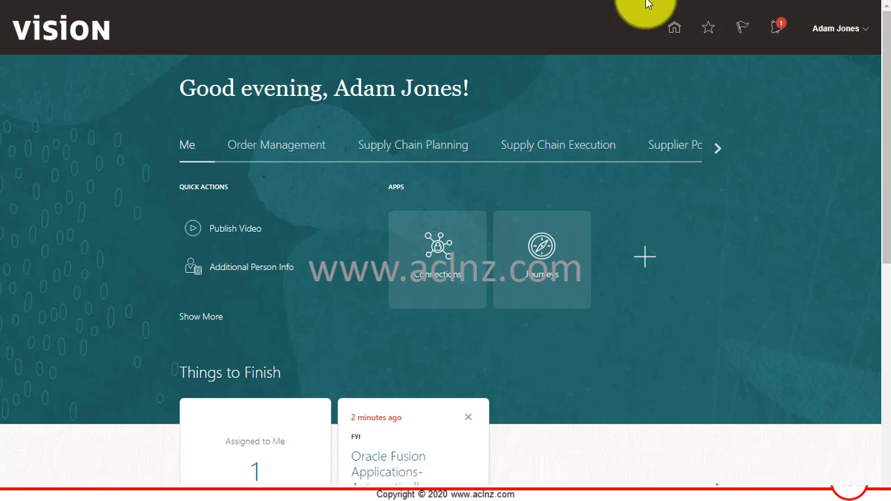
Go to the Supplier Portal and open the Manage Orders task
click(717, 149)
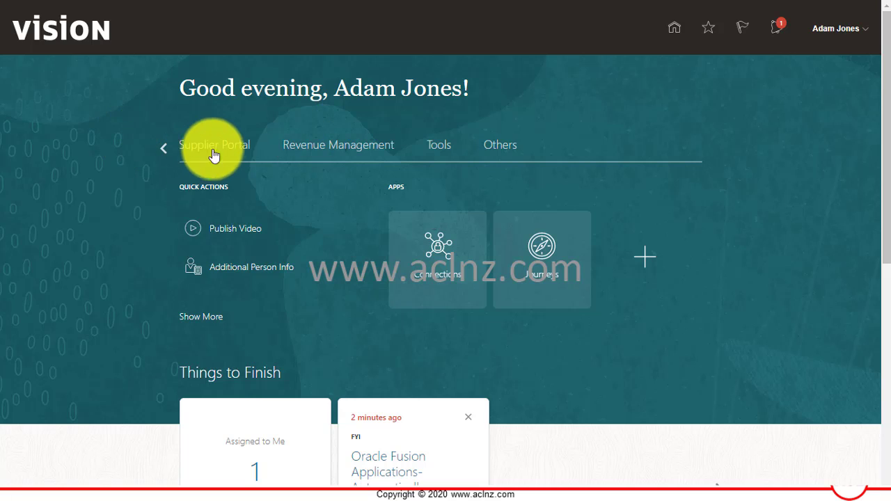
click(213, 153)
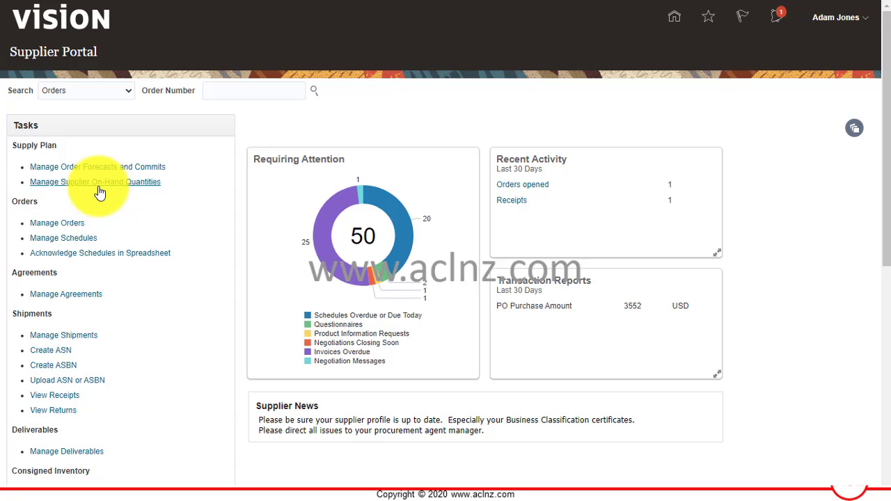
click(52, 222)
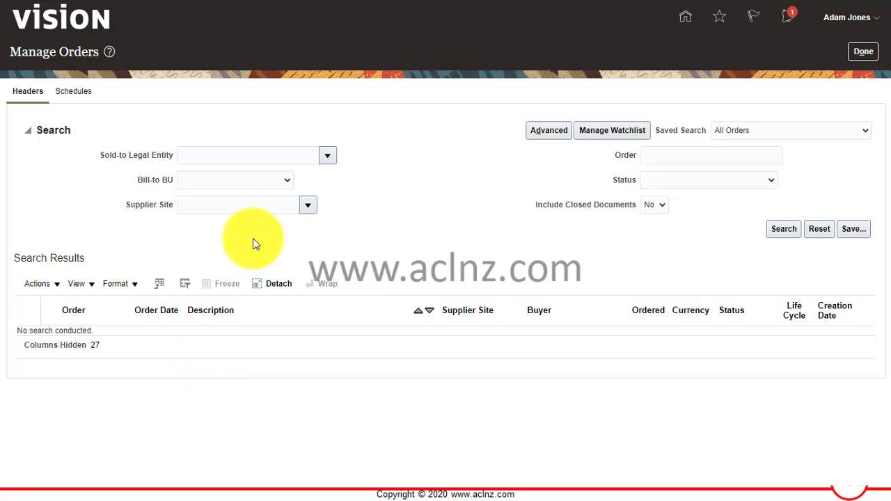
Browse the available Sold-to Legal Entity values for the order search, leaving the field blank
click(329, 156)
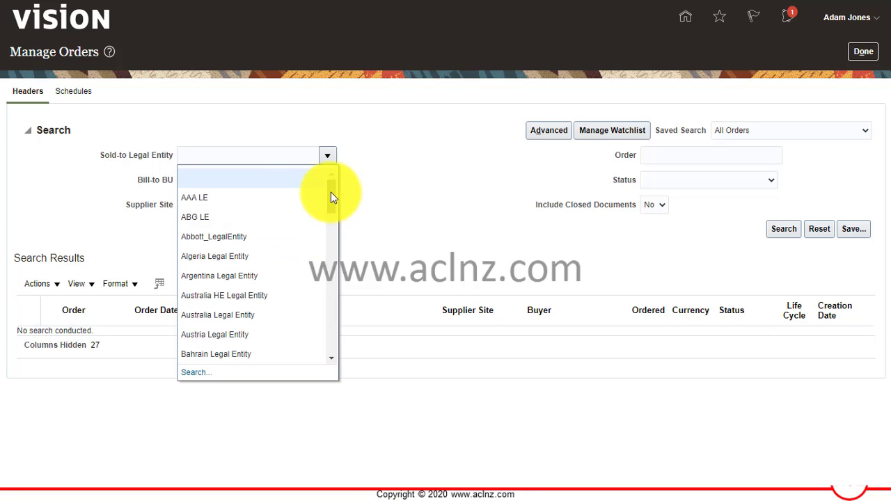
drag(331, 192, 329, 338)
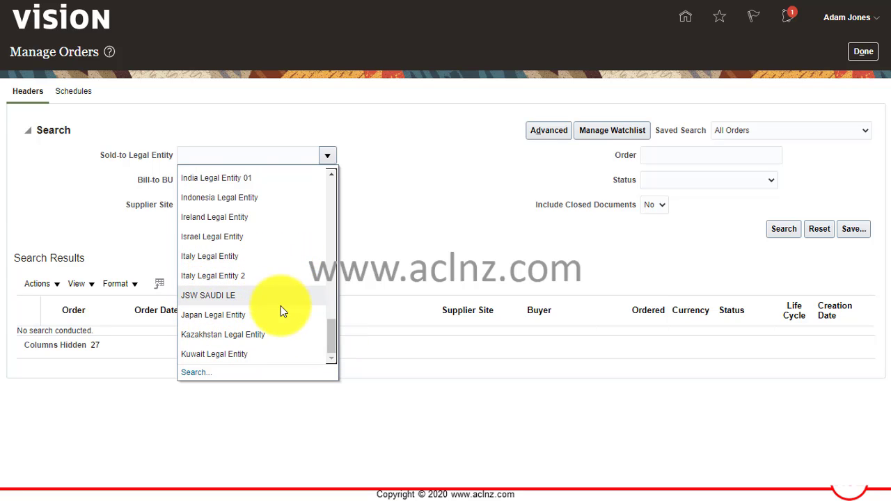
scroll(284, 305, up, 3)
scroll(286, 303, down, 3)
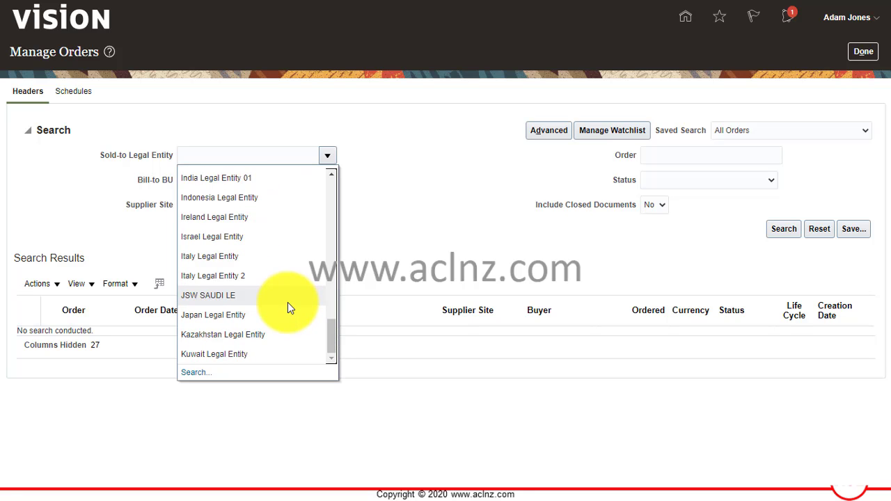
drag(334, 339, 338, 187)
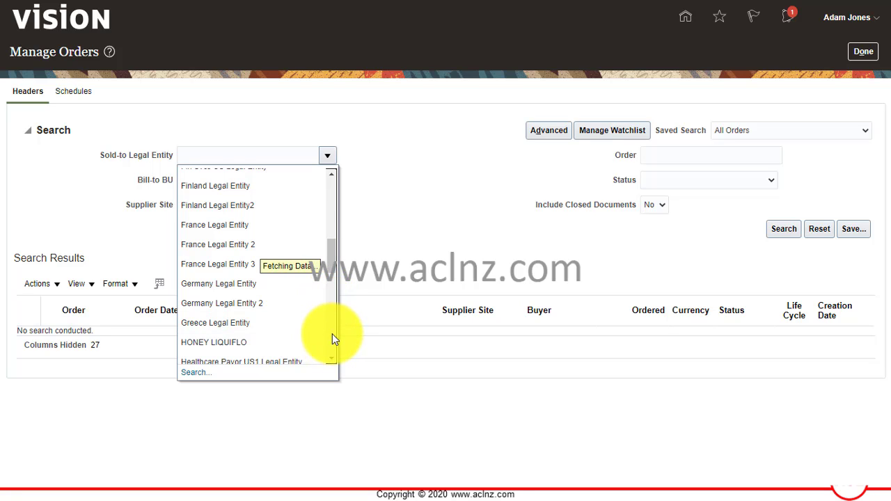
scroll(332, 343, down, 3)
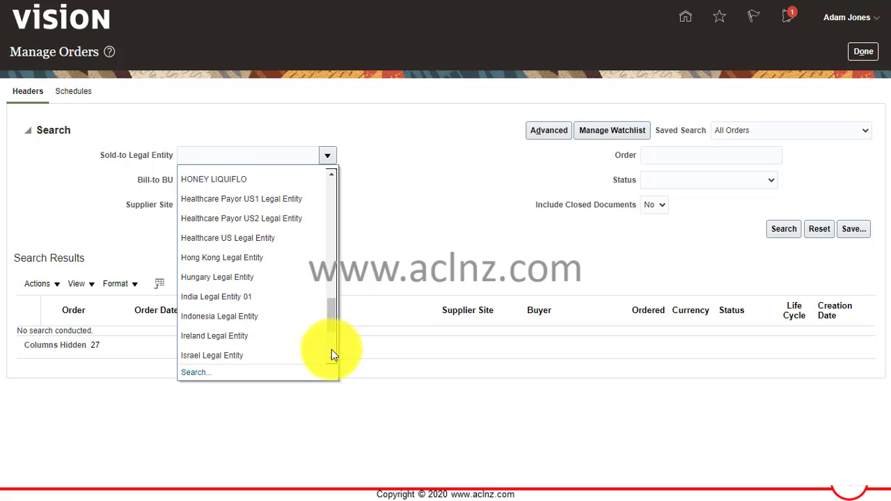
scroll(331, 354, down, 3)
click(413, 270)
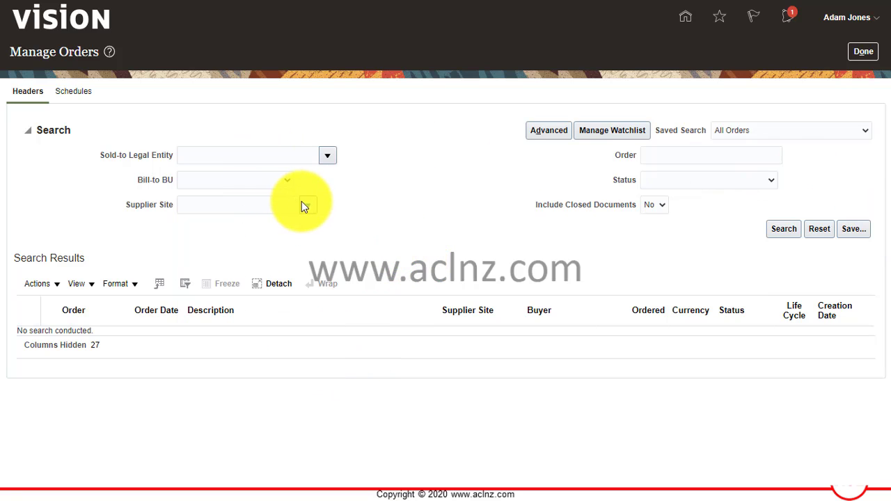
Search all orders without any criteria and open the most recent purchase order, dated 2/16/21
click(793, 227)
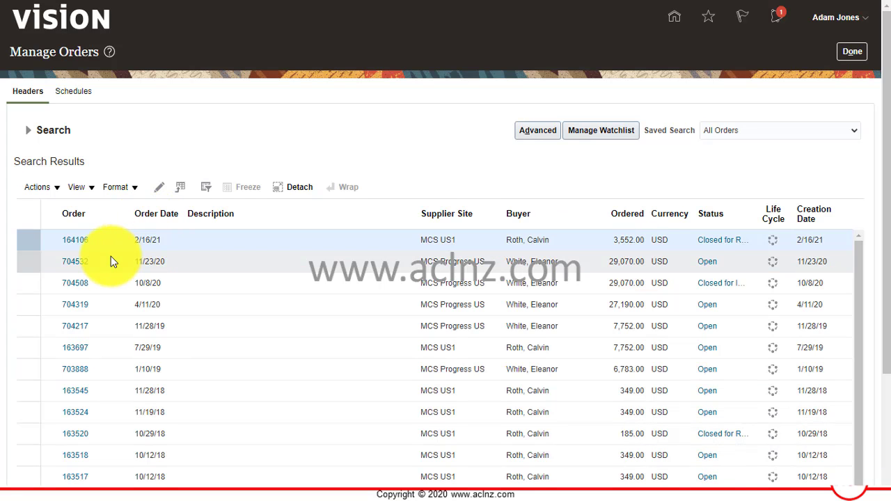
click(72, 248)
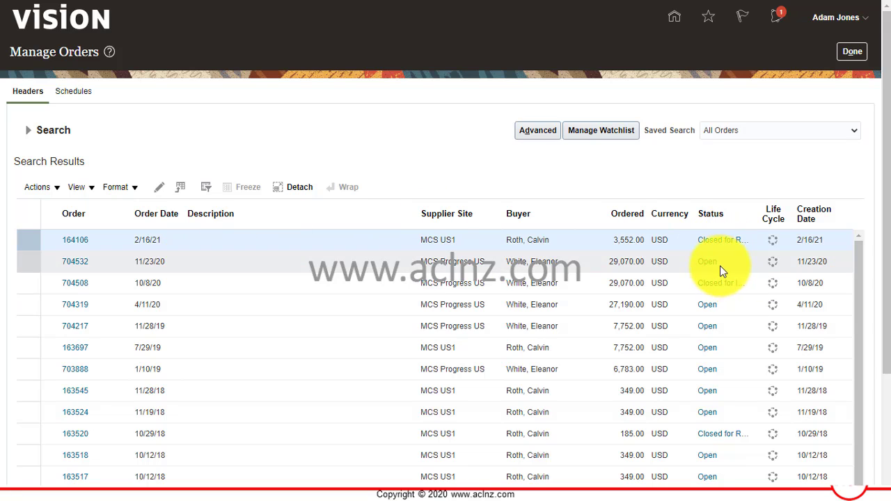
click(163, 262)
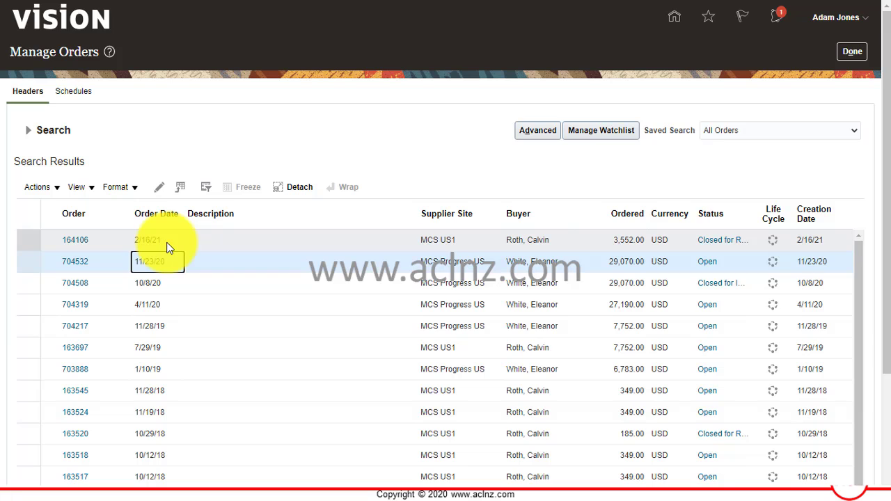
click(72, 234)
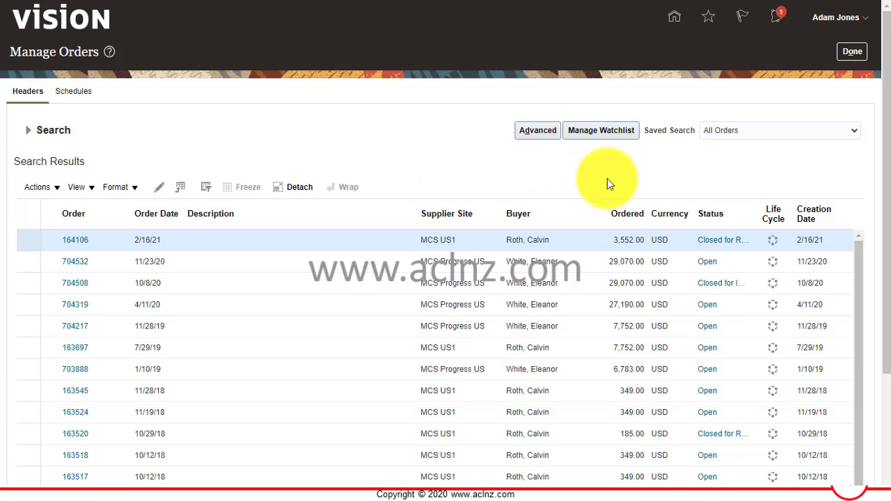
click(40, 240)
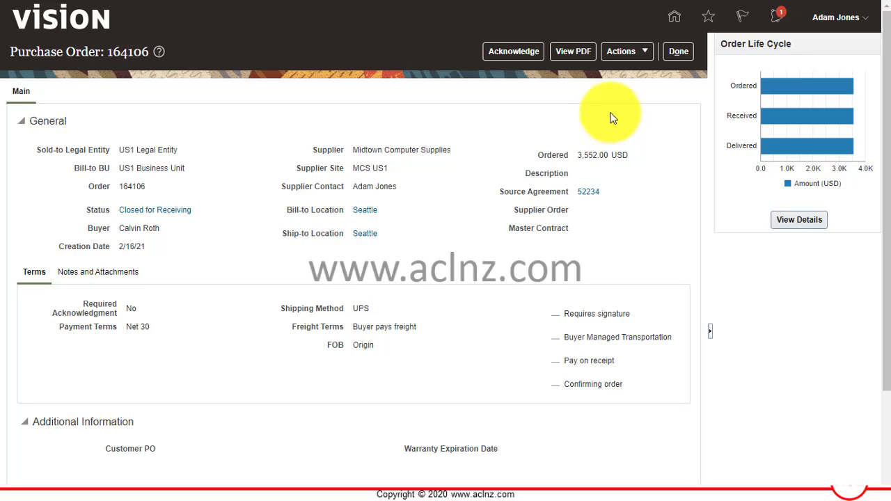
Check which actions are available for the purchase order, and close the order without running any of them
click(646, 54)
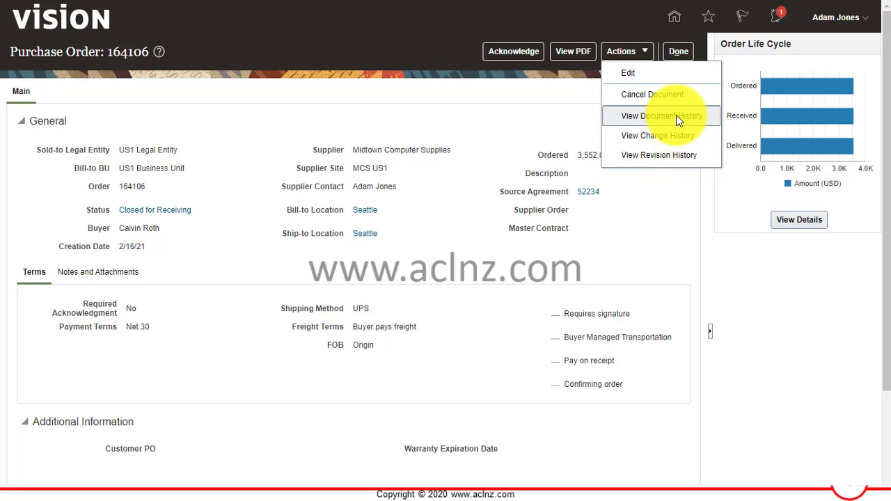
click(462, 129)
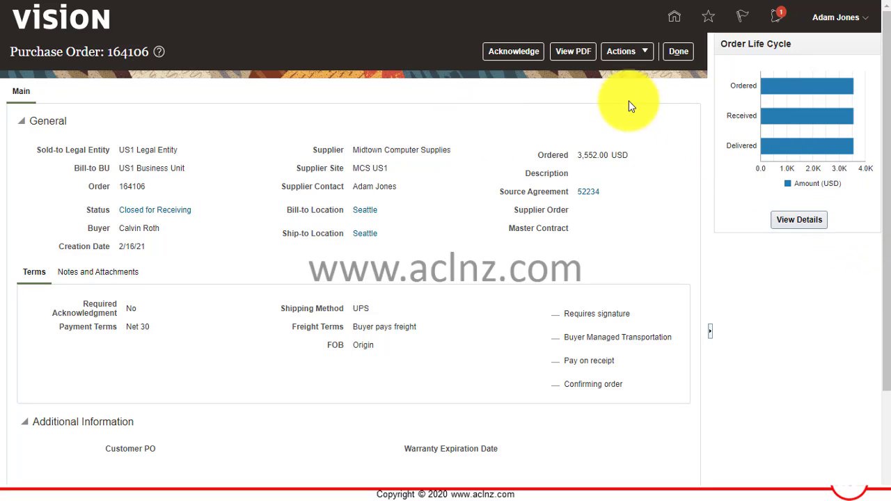
click(678, 53)
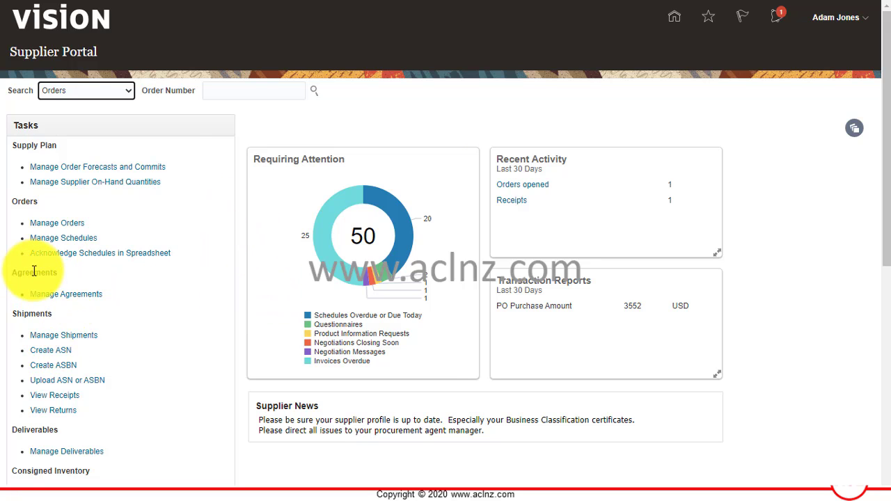
In Manage Agreements, search without any criteria and open the blanket purchase agreement for supplier site MCS India
click(51, 291)
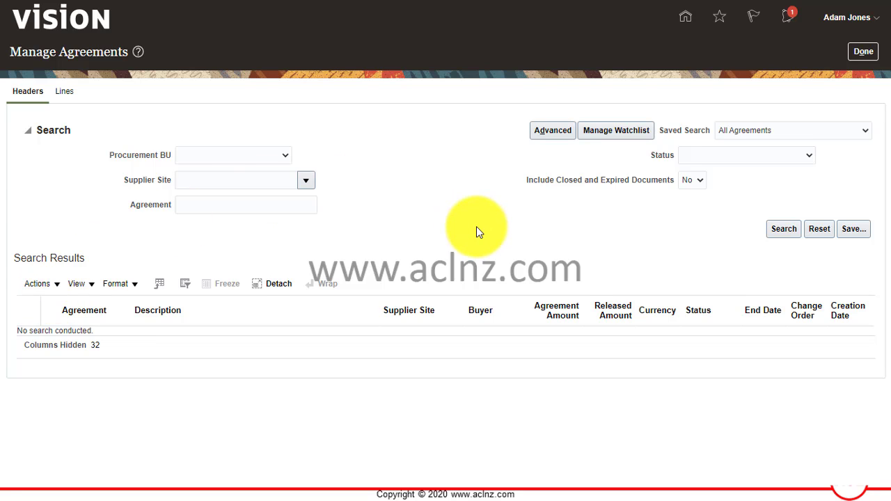
click(777, 229)
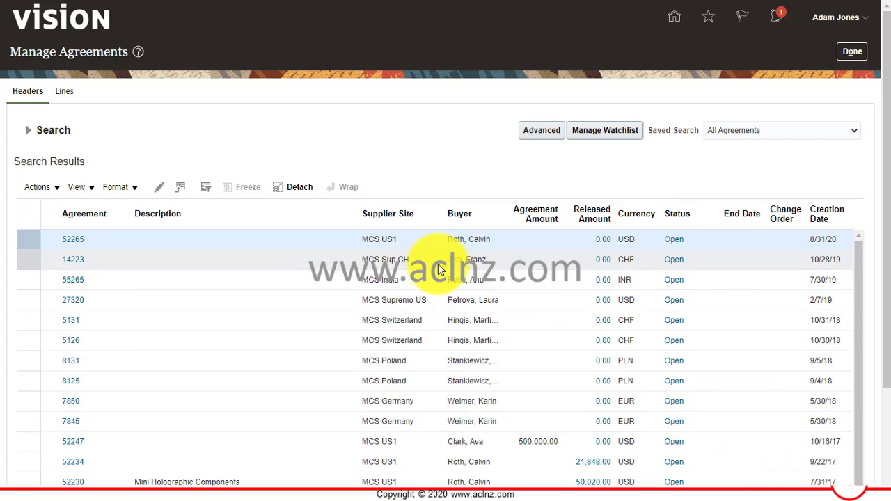
scroll(440, 311, down, 2)
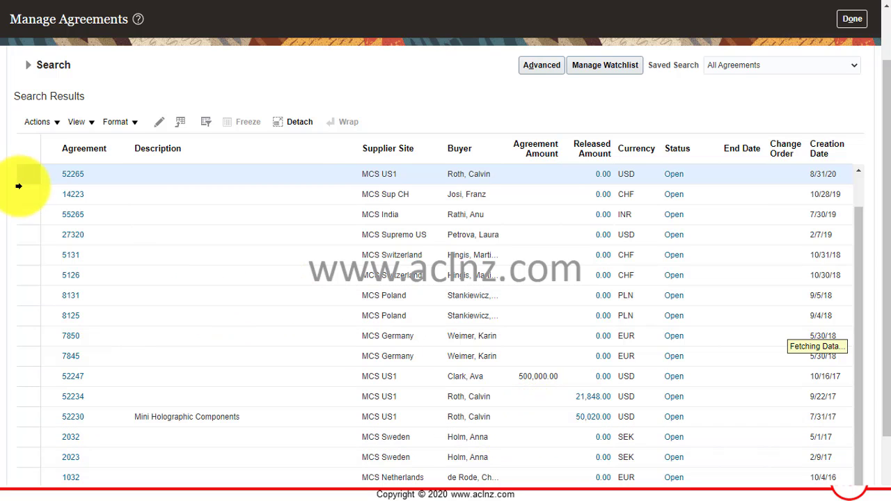
click(69, 179)
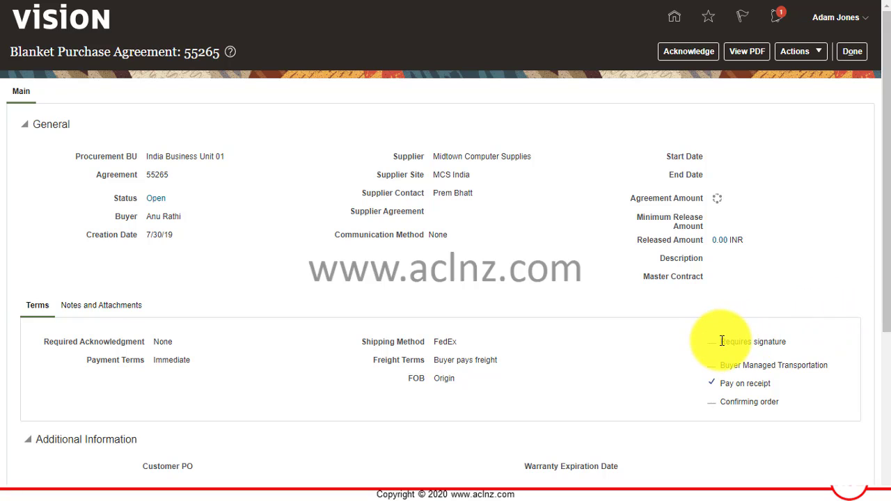
Examine the agreement's signature, transportation, pay-on-receipt and confirming-order terms, and its item lines with their prices
drag(722, 341, 798, 355)
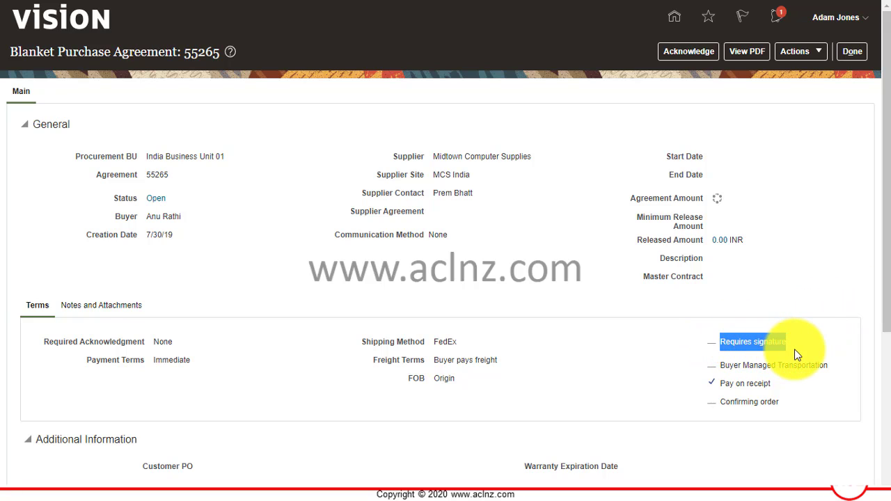
click(798, 301)
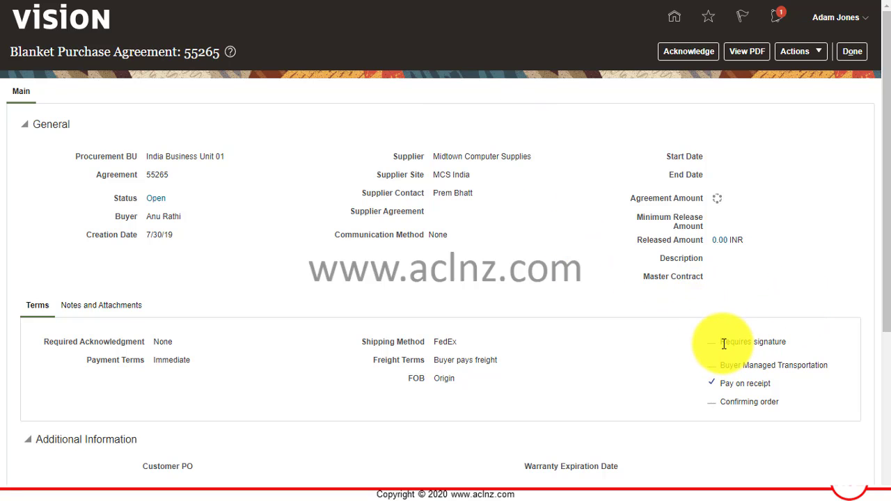
drag(724, 342, 799, 336)
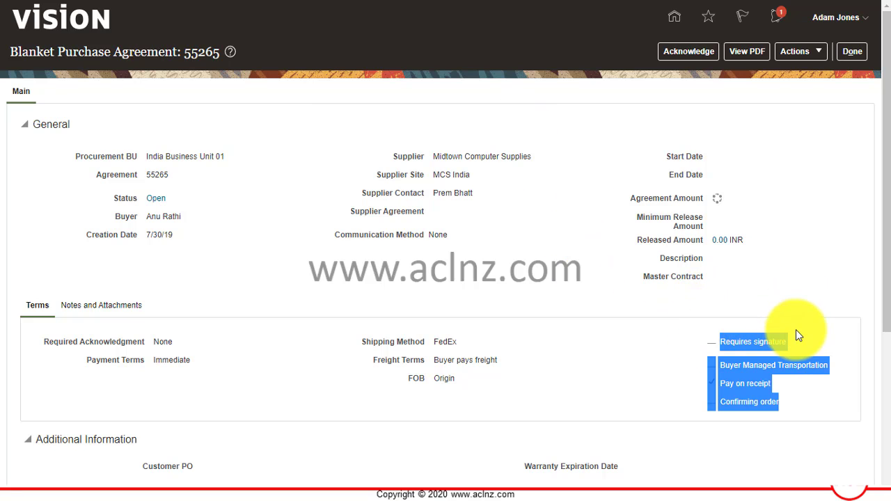
click(676, 355)
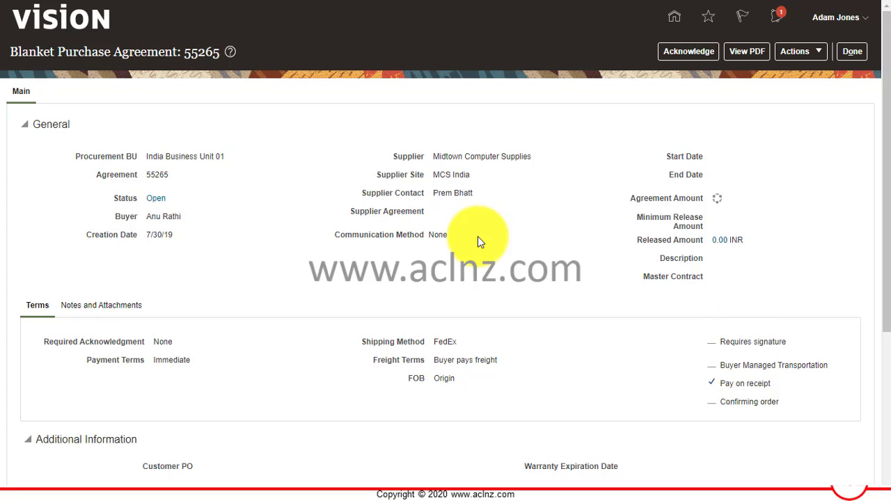
scroll(478, 236, down, 3)
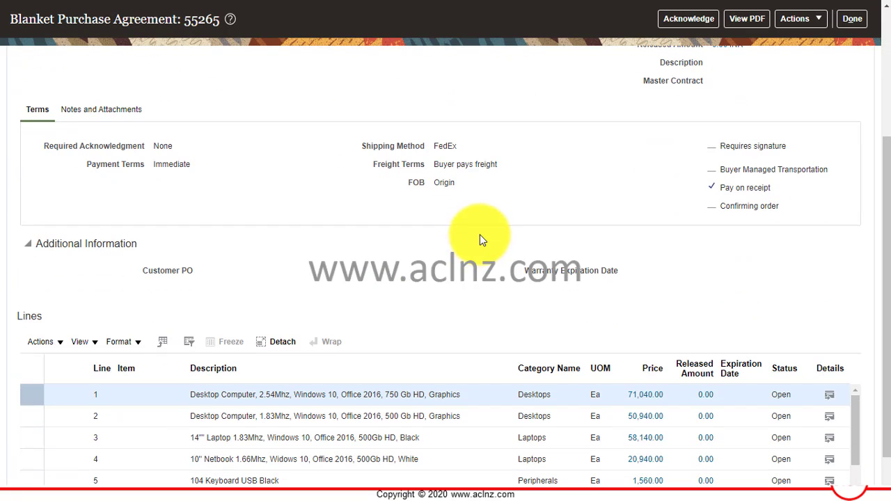
scroll(479, 240, down, 1)
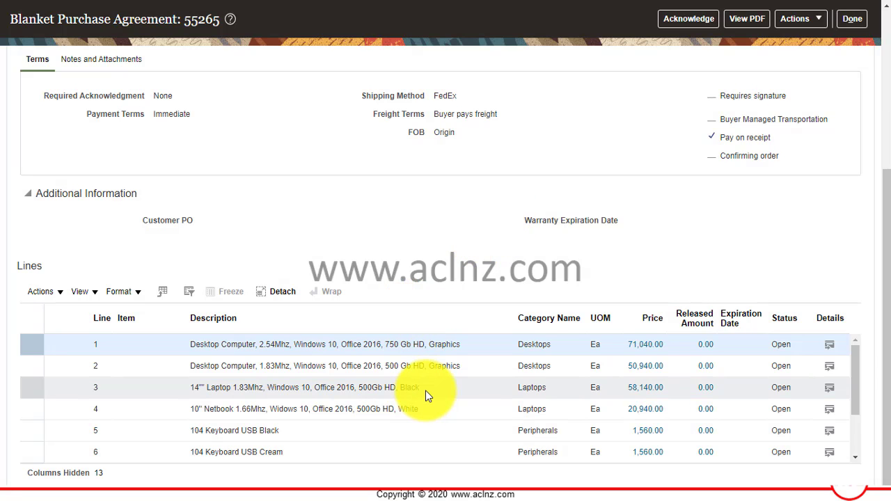
scroll(426, 391, up, 4)
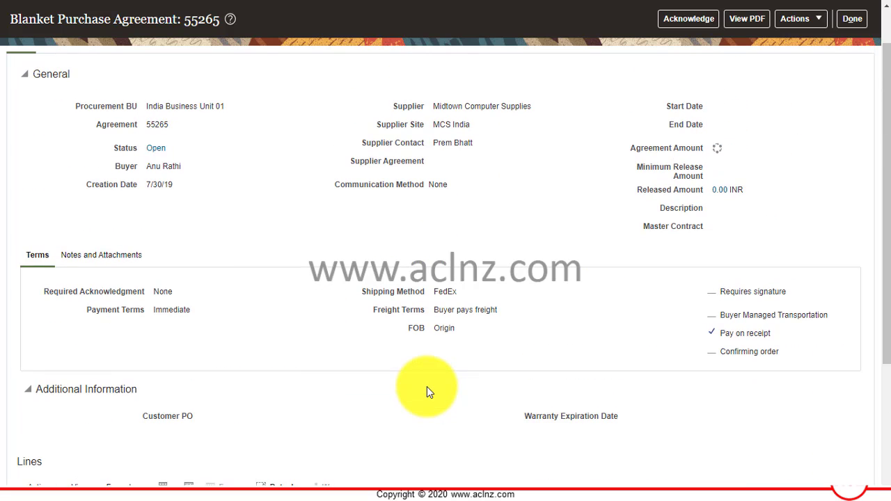
scroll(427, 386, up, 1)
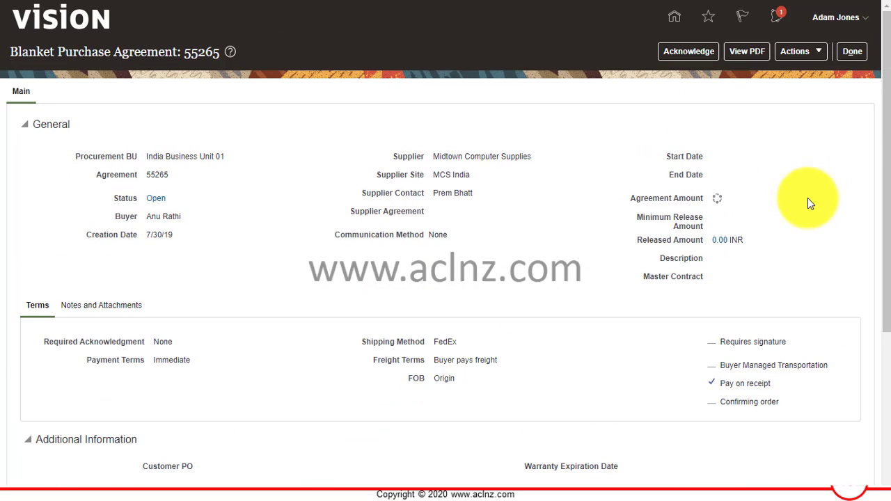
Check which actions are available for the blanket purchase agreement without running any, and return to its terms and lines
click(814, 57)
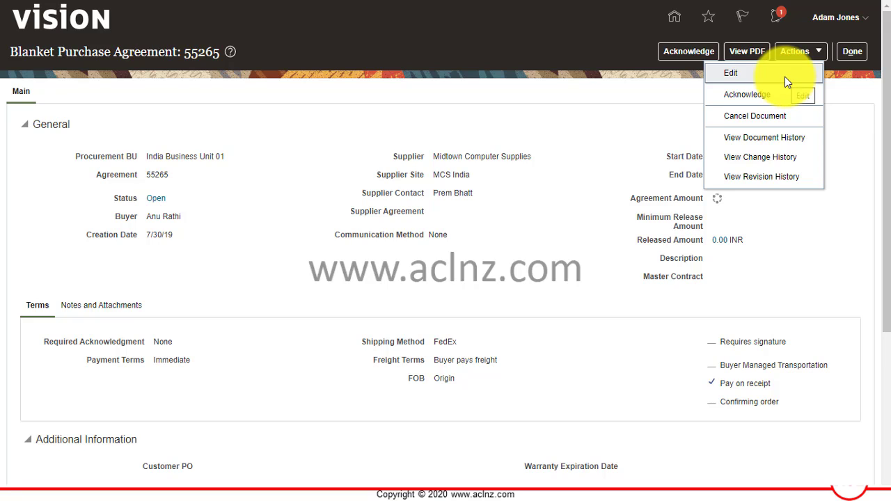
click(554, 233)
scroll(554, 236, down, 2)
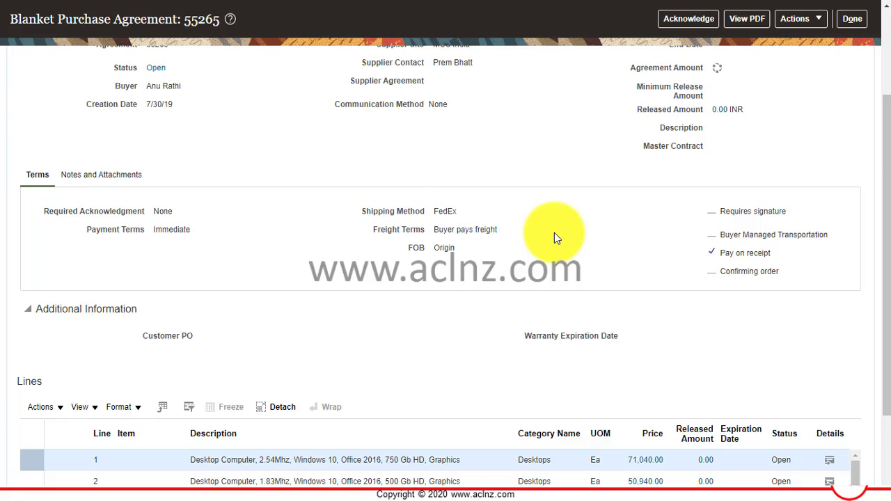
Review the blanket purchase agreement's lines once more, and close the agreement and Manage Agreements to return to the Supplier Portal overview
scroll(554, 232, down, 2)
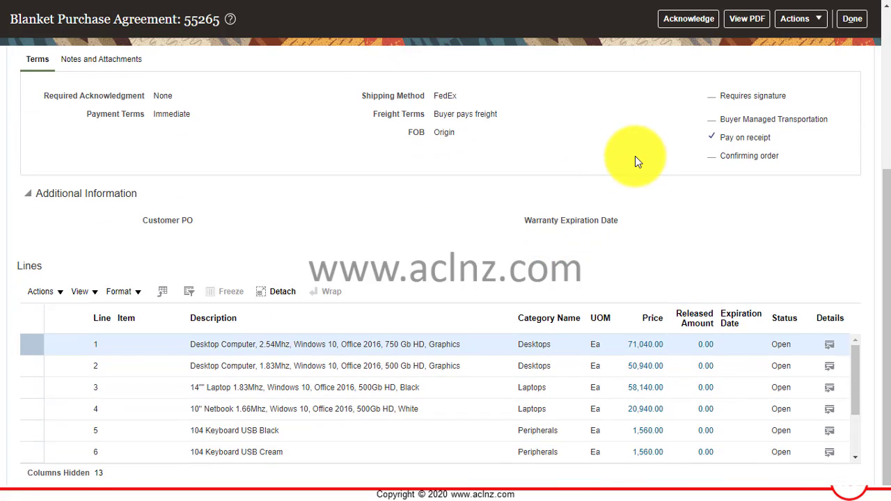
scroll(632, 164, up, 4)
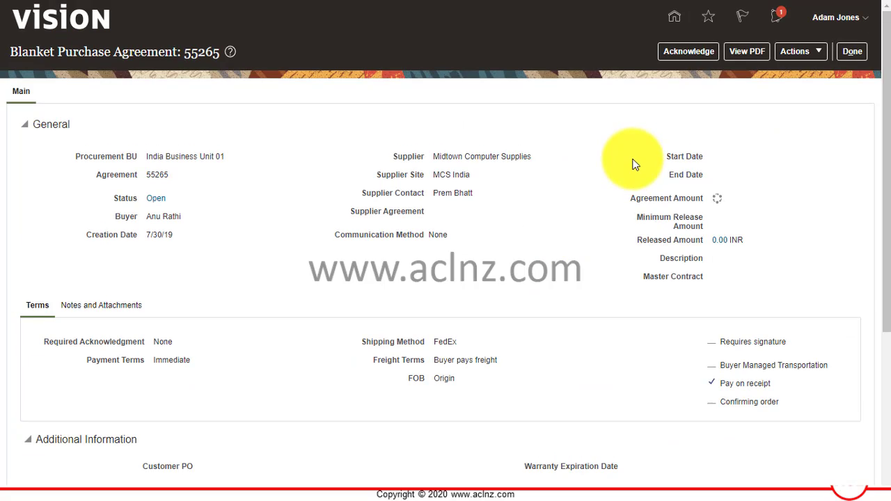
click(849, 52)
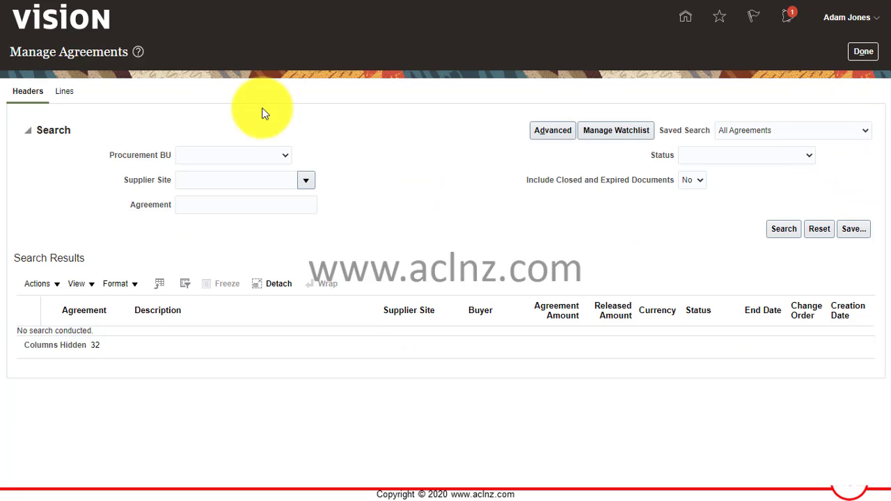
click(863, 52)
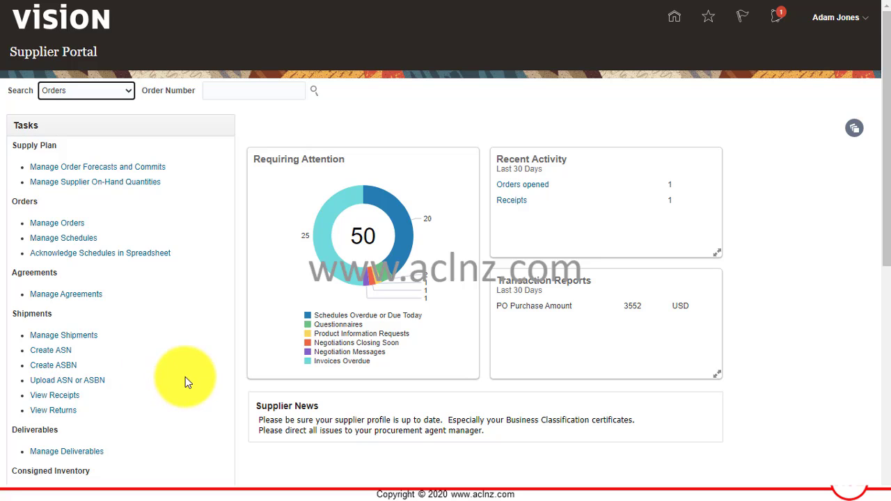
Download the spreadsheet for uploading ASNs or ASBNs from the shipment tasks and dismiss the download notice
scroll(183, 379, down, 1)
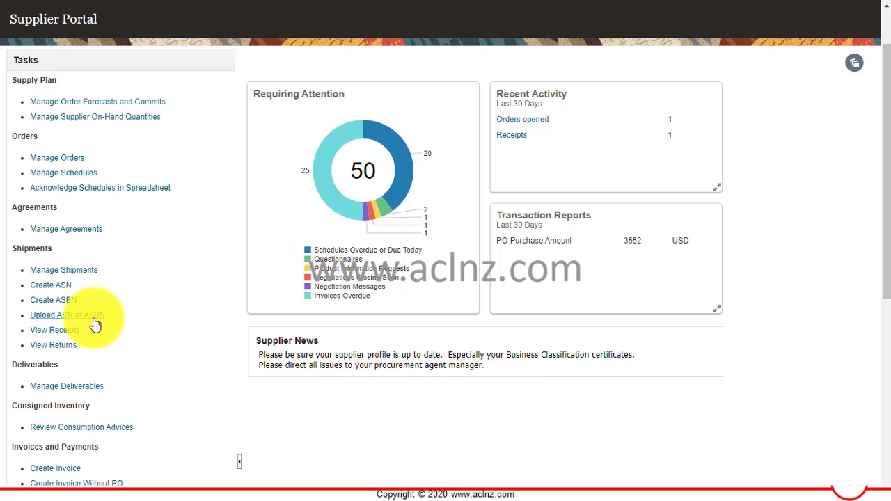
click(94, 322)
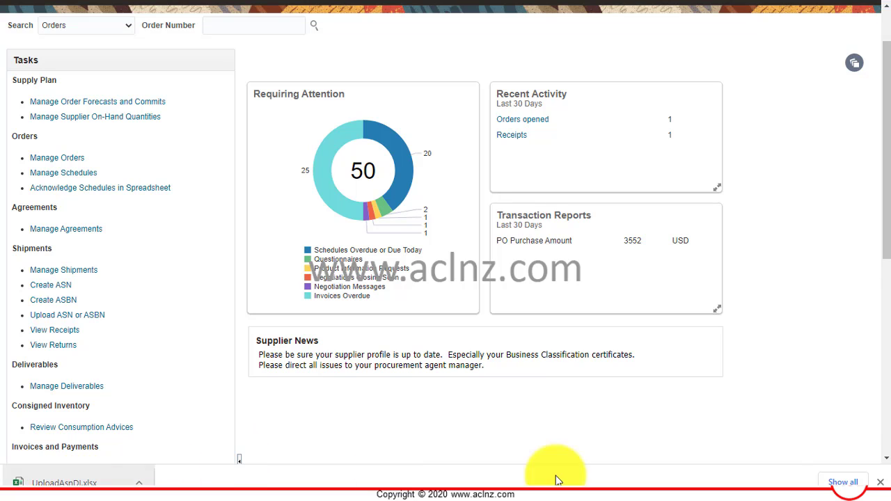
click(880, 481)
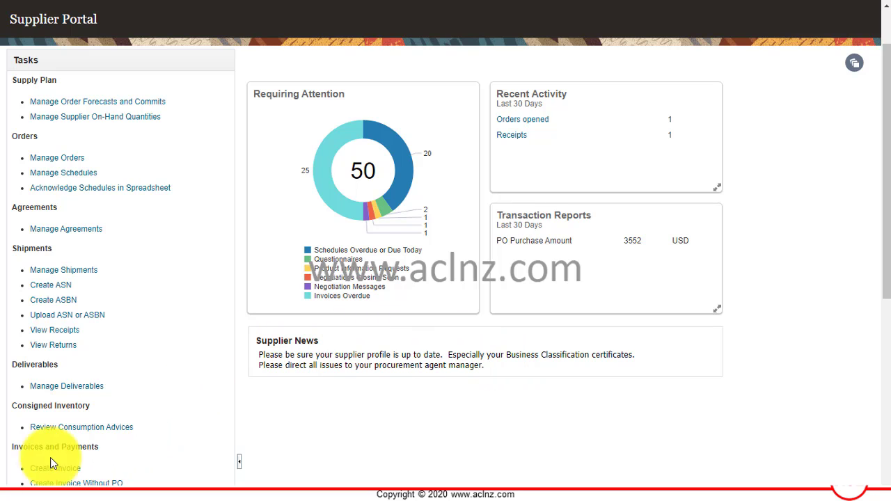
Check the search criteria offered for returns and for receipts, closing each page without running a search
click(63, 345)
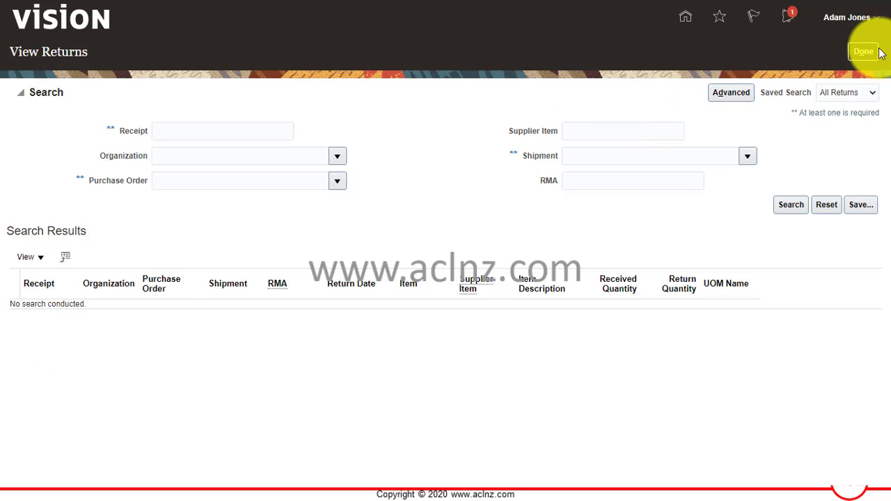
click(859, 55)
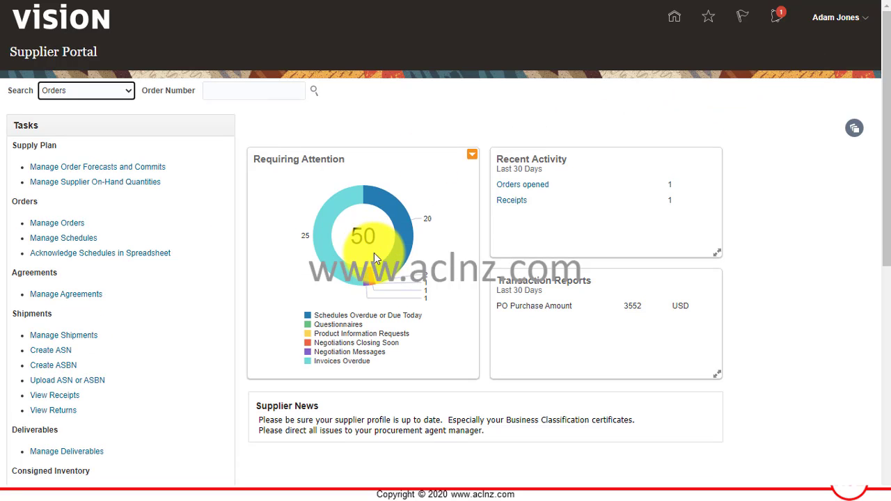
scroll(165, 348, down, 2)
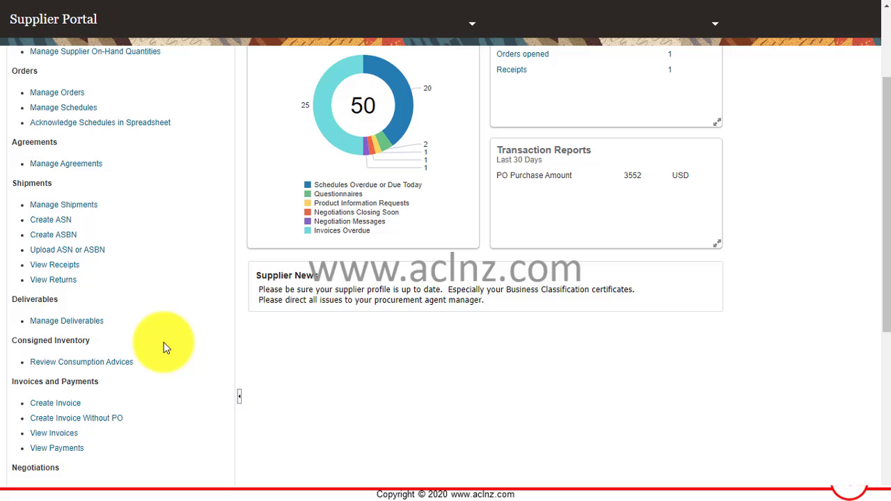
click(61, 268)
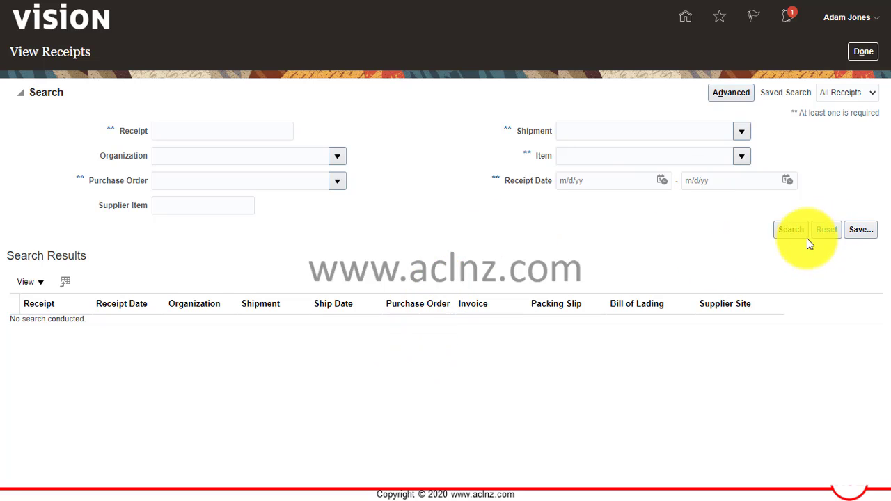
click(864, 56)
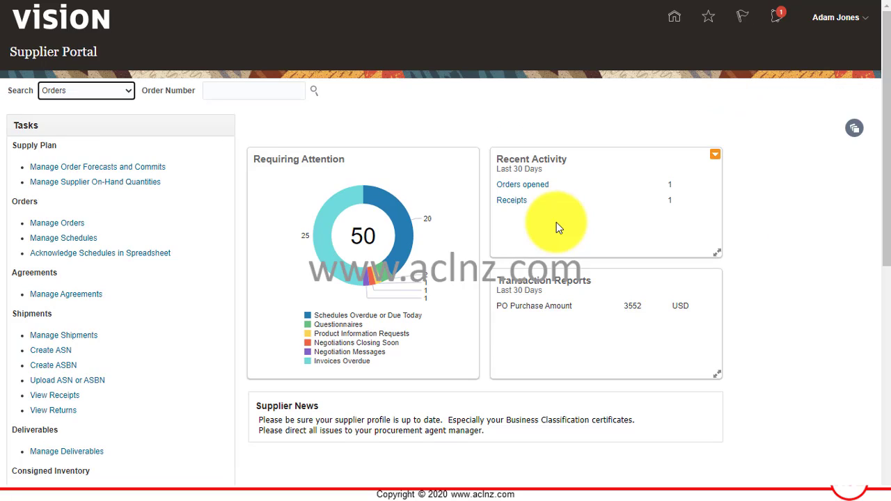
Open Manage Deliverables to check its search criteria and result columns, and return to the Supplier Portal overview
scroll(487, 334, down, 1)
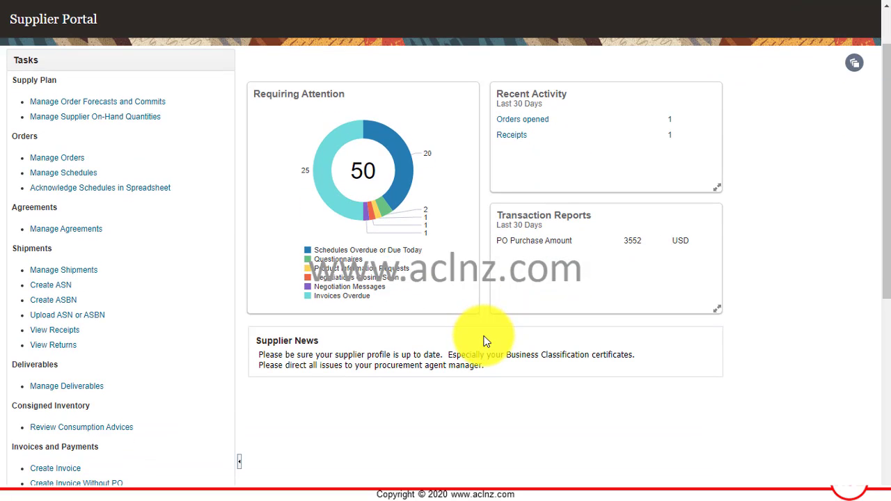
scroll(485, 341, down, 2)
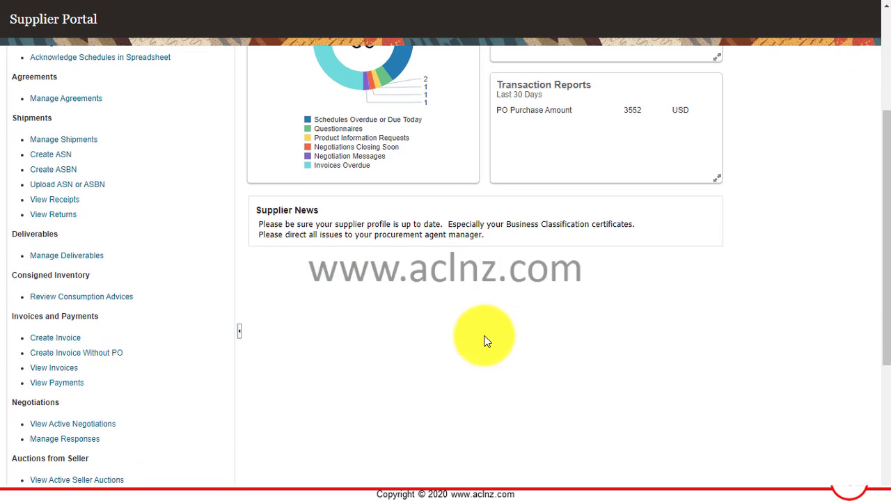
click(78, 256)
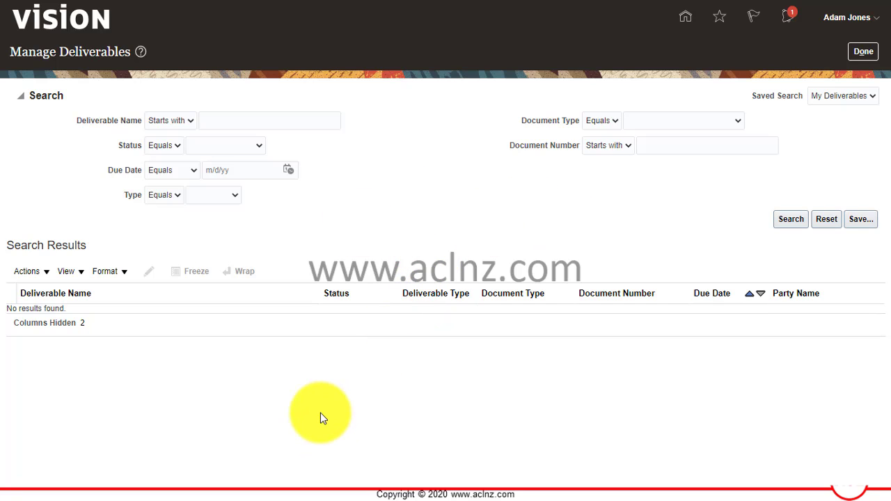
click(872, 54)
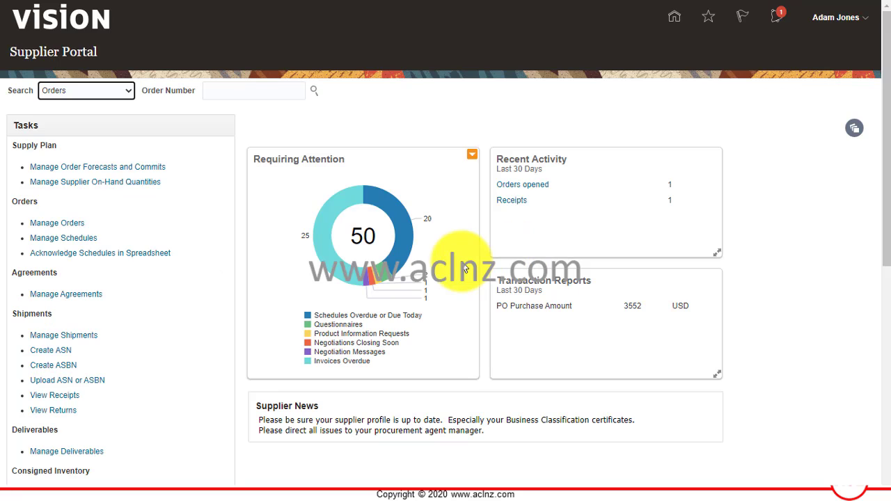
Look over the Consigned Inventory section and its Review Consumption Advices task without opening it
scroll(215, 308, down, 1)
scroll(215, 309, down, 2)
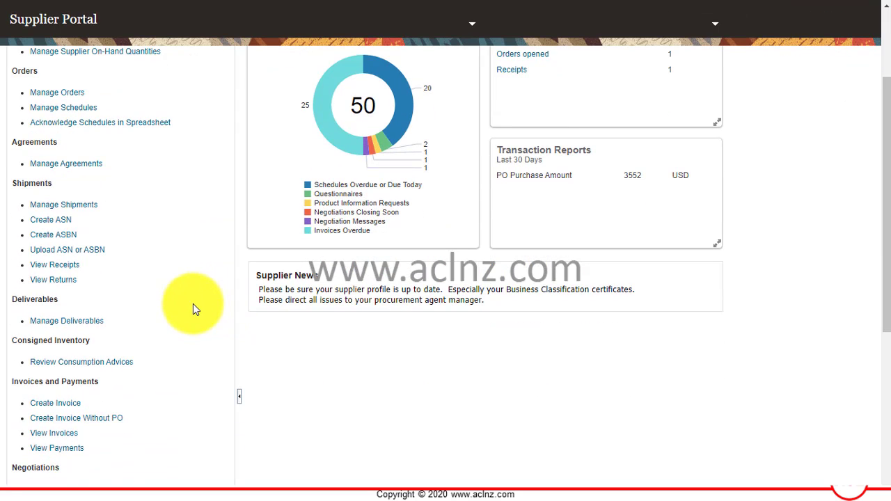
scroll(193, 305, down, 2)
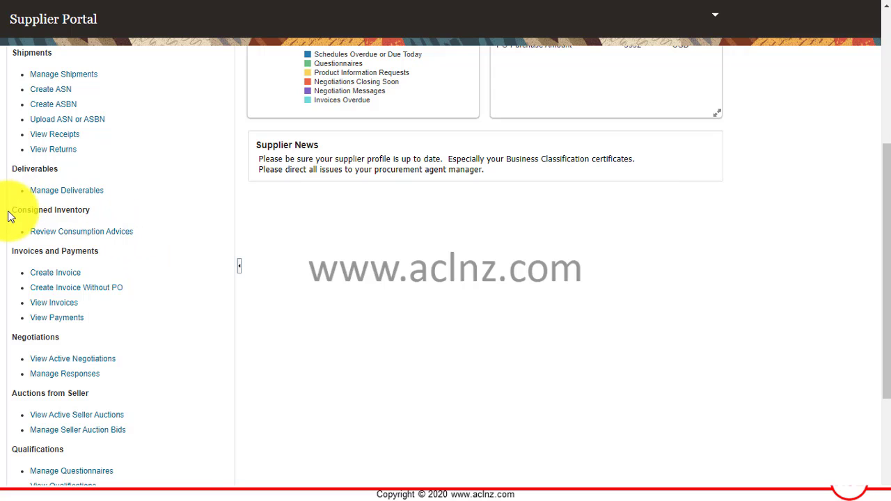
drag(13, 209, 135, 230)
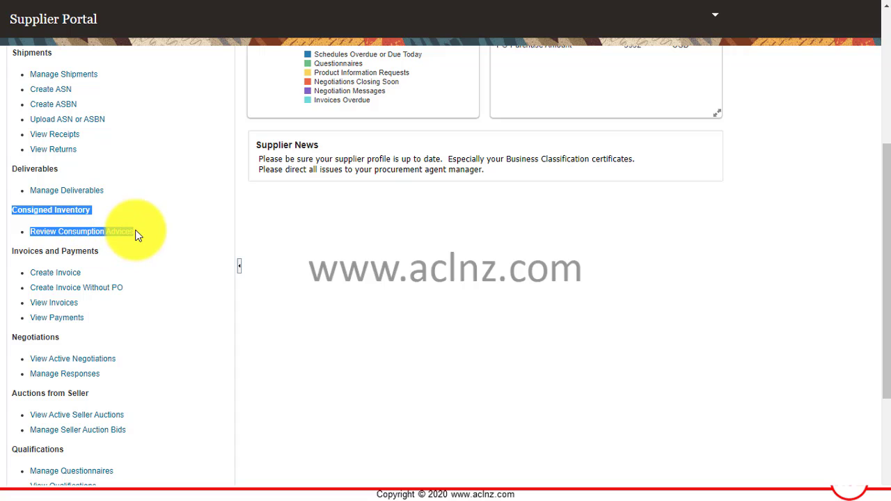
click(294, 238)
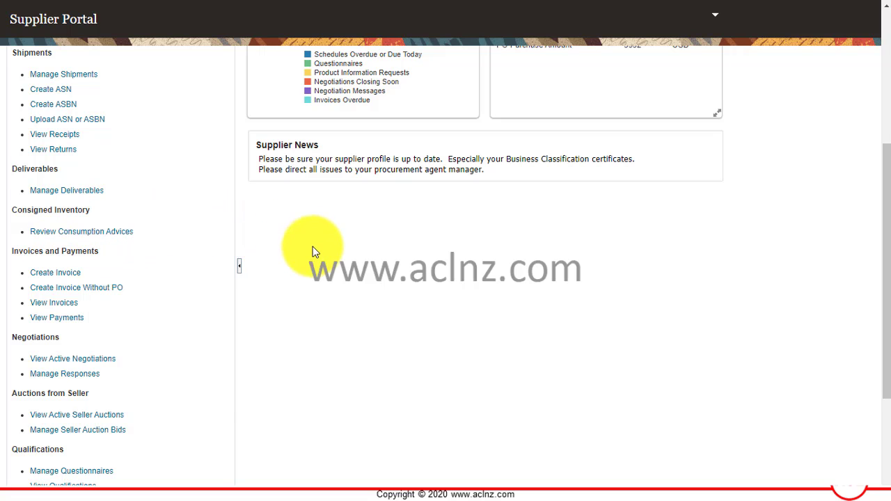
In View Payments, search for all payments made to the supplier Midtown Computer Supplies
scroll(348, 313, down, 1)
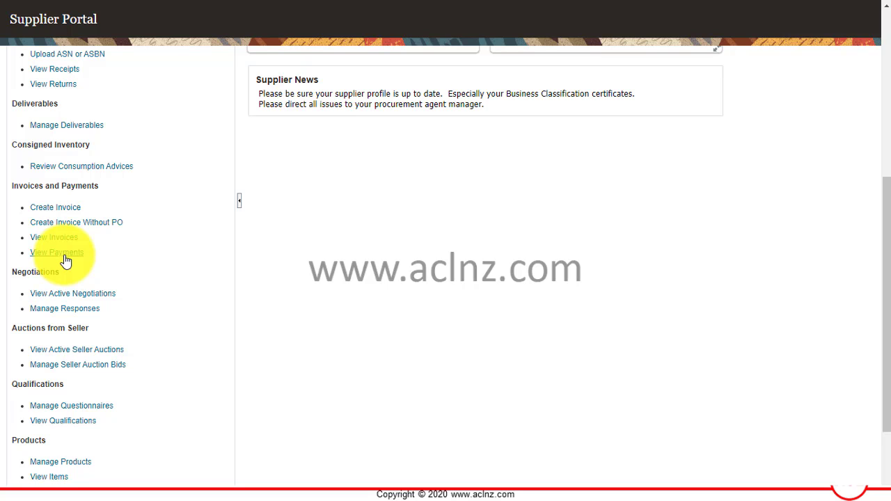
click(63, 255)
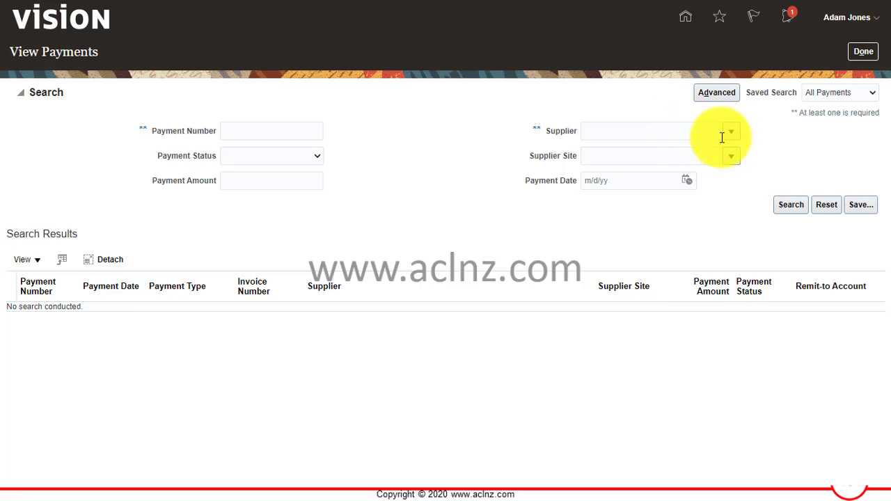
click(790, 208)
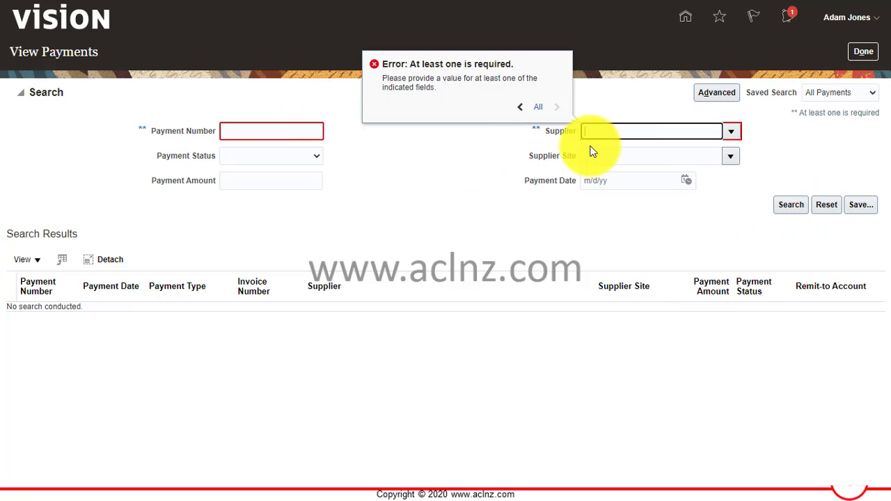
click(730, 135)
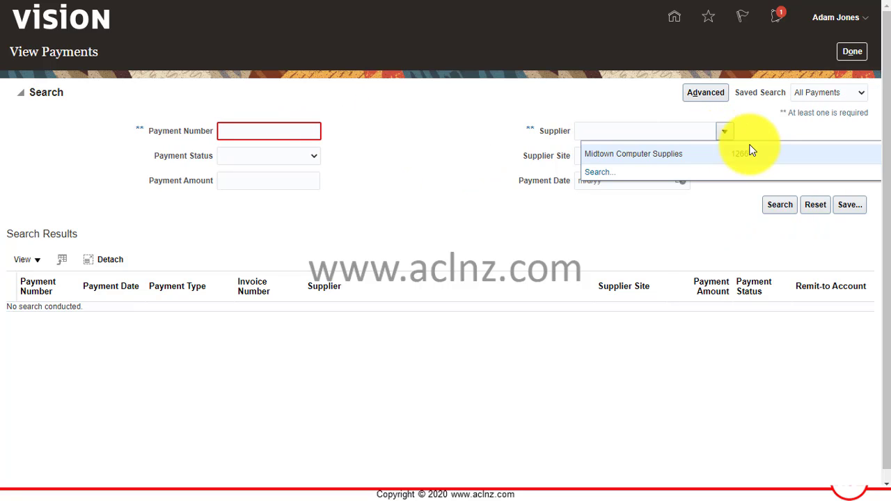
click(670, 156)
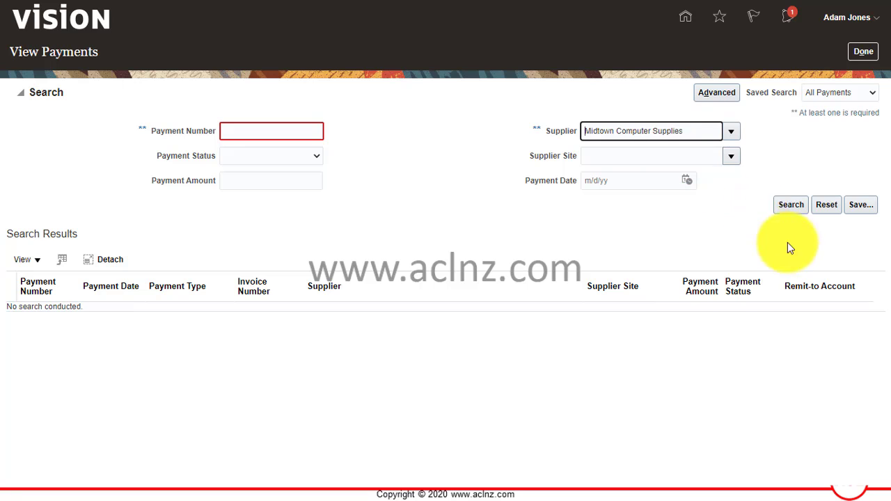
click(789, 205)
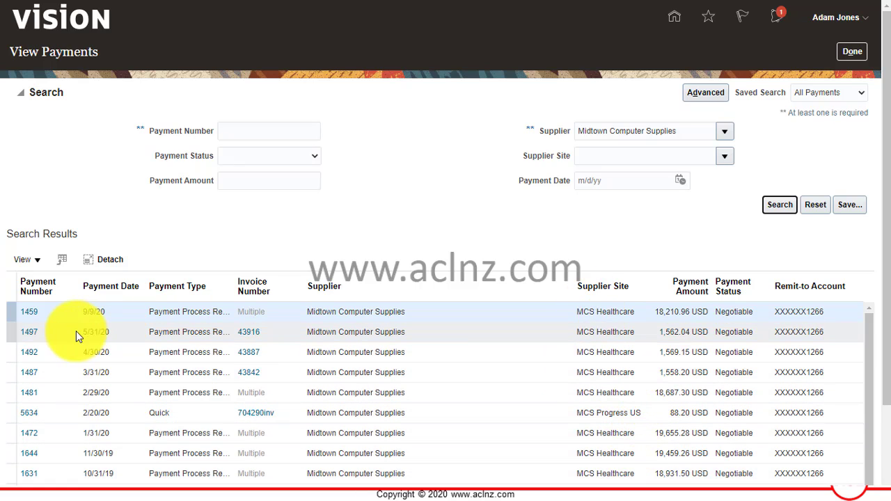
Open the payment dated 5/31/20 for supplier site MCS Healthcare and check its remit-to account
click(28, 333)
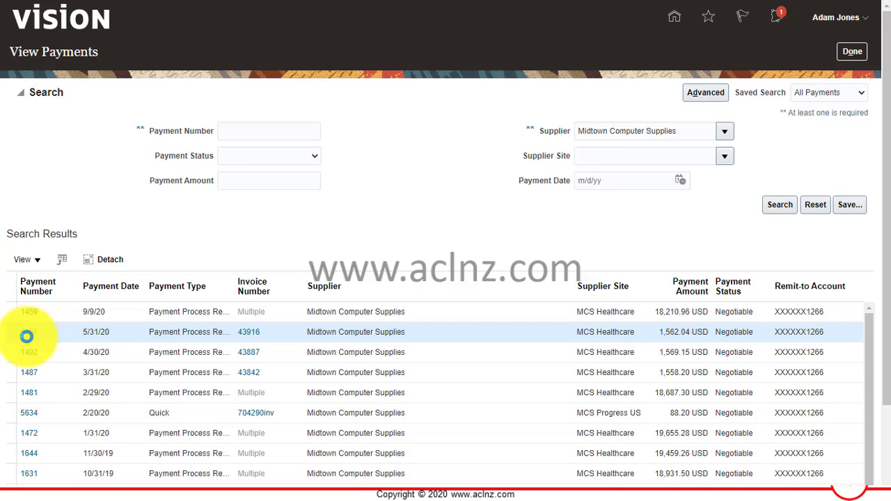
click(244, 339)
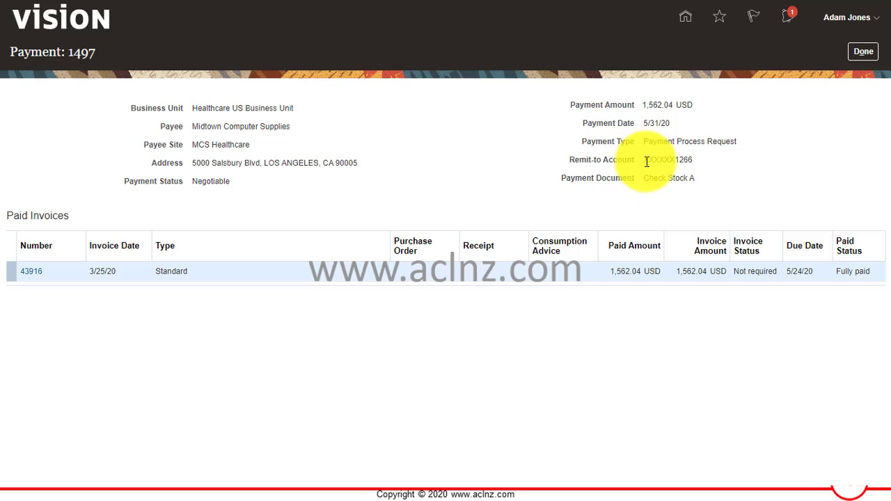
drag(643, 159, 693, 160)
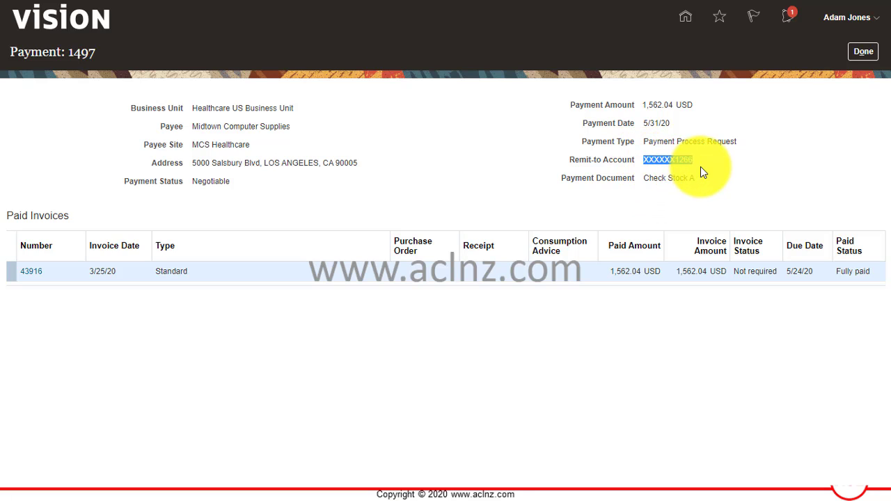
click(554, 207)
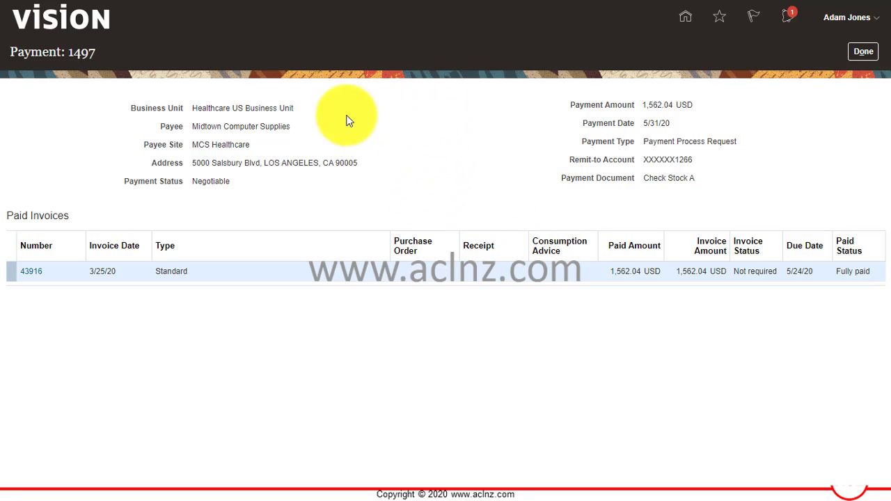
Examine the payment's business unit, payee, address, amount and date, and close it and View Payments to return to the Supplier Portal overview
drag(192, 107, 279, 110)
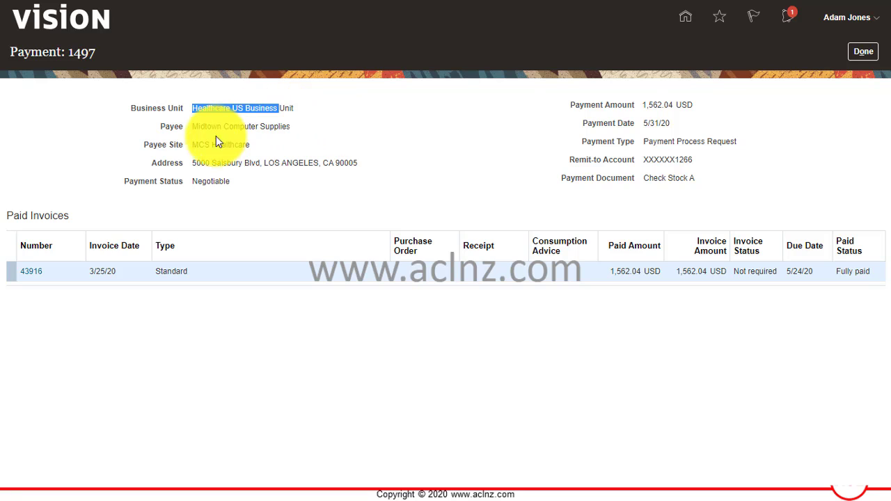
mouse_move(193, 128)
mouse_down()
mouse_move(319, 117)
mouse_move(305, 124)
mouse_up()
mouse_move(210, 145)
mouse_down()
mouse_move(251, 144)
mouse_move(277, 161)
mouse_up()
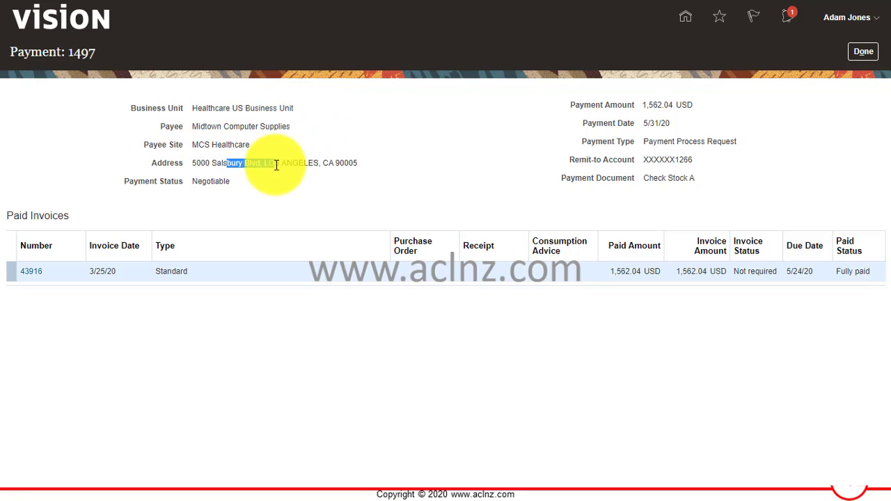
drag(639, 105, 665, 122)
click(668, 120)
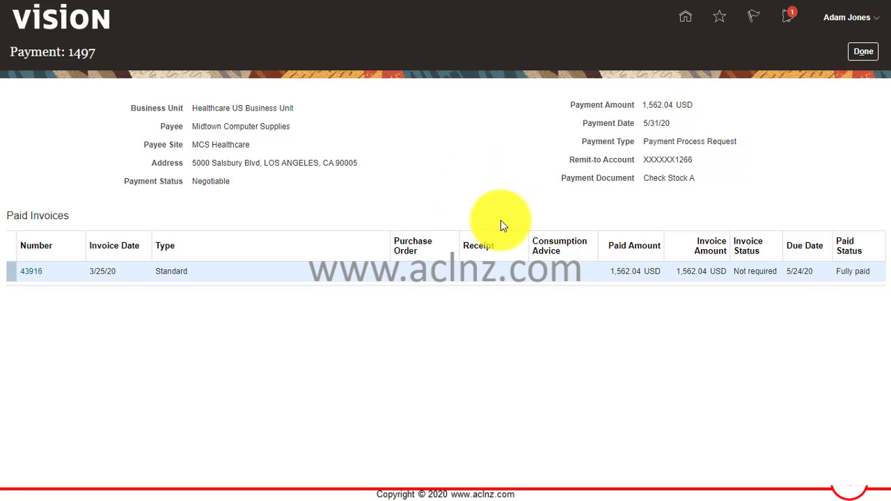
click(857, 56)
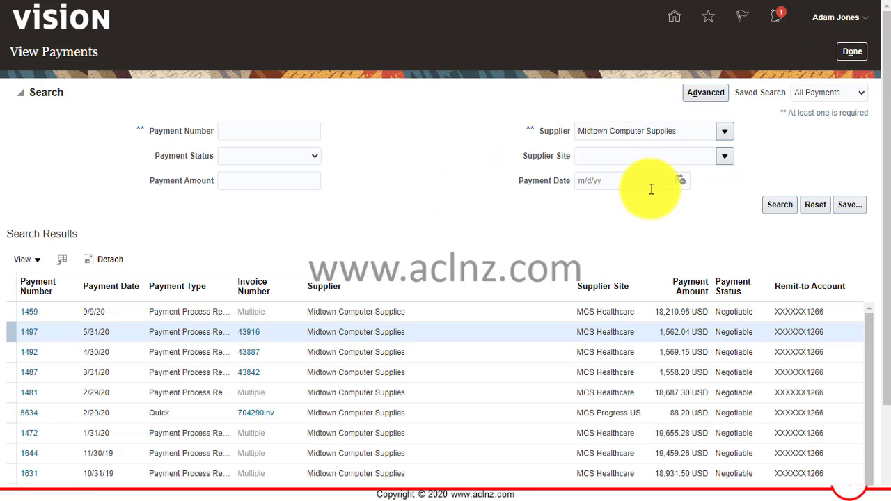
click(850, 55)
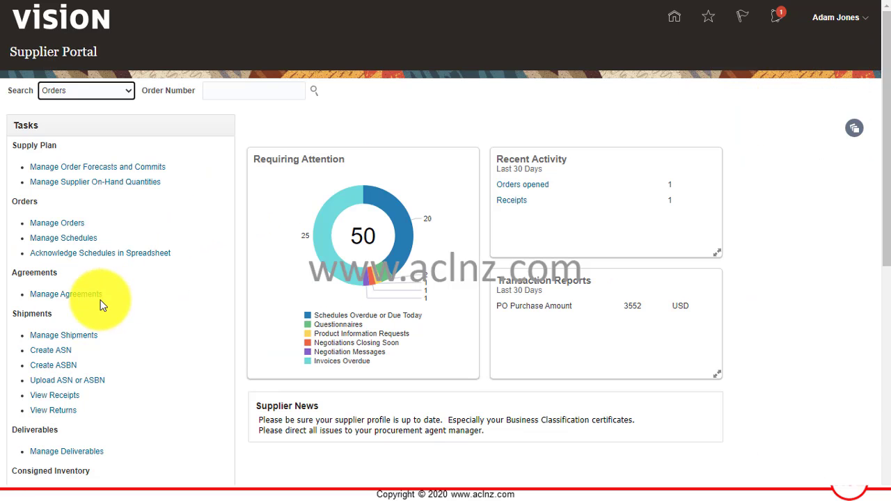
Open View Active Negotiations, check the Negotiation and Title search fields, and return to the Supplier Portal overview
scroll(155, 364, down, 4)
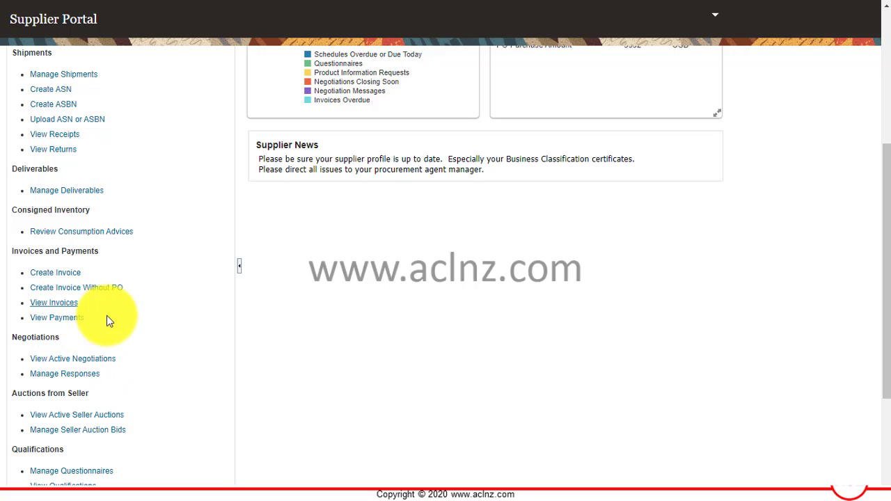
scroll(132, 321, down, 2)
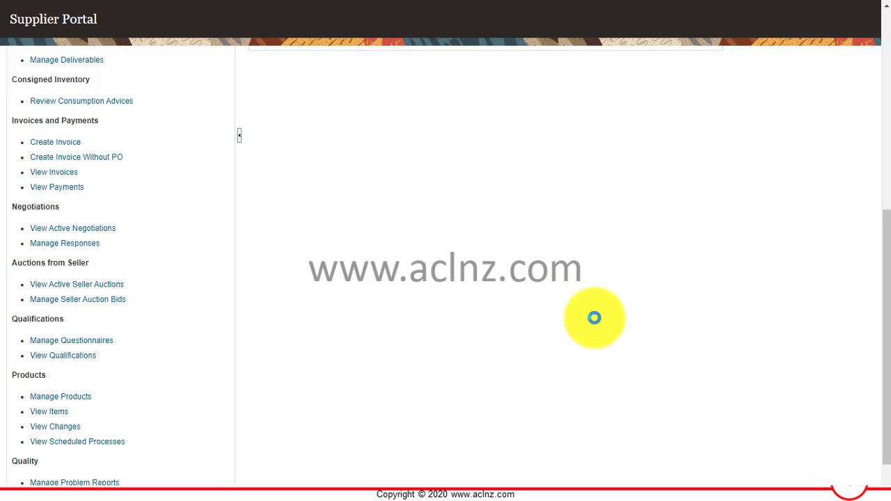
scroll(594, 315, up, 1)
scroll(594, 315, up, 5)
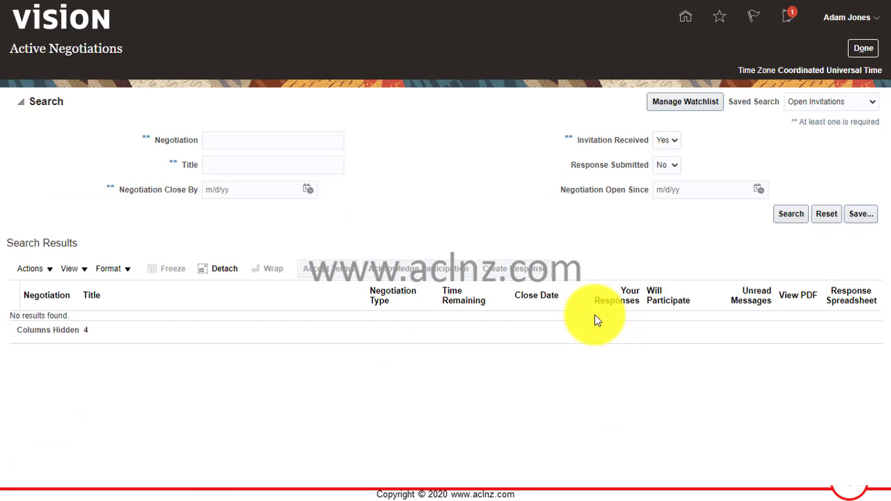
click(225, 137)
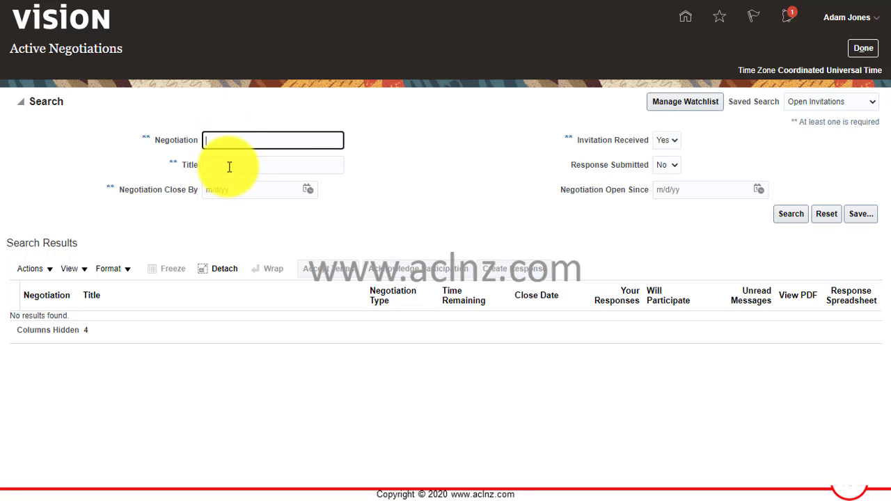
click(229, 166)
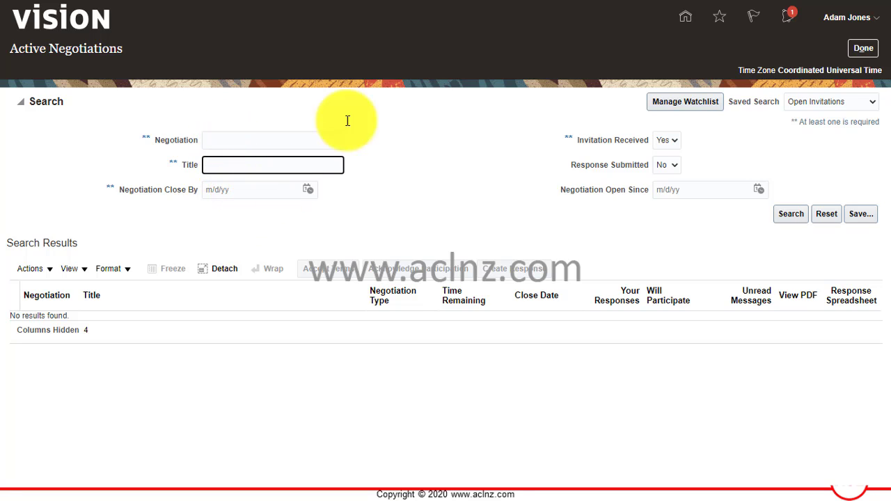
click(860, 48)
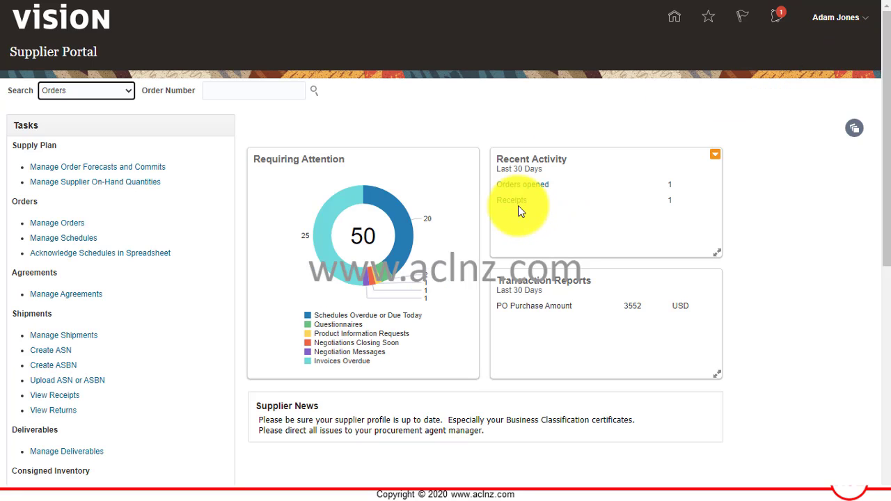
Open Manage Responses under Negotiations, review the active or draft responses and their unread messages, and return to the overview
scroll(798, 254, down, 2)
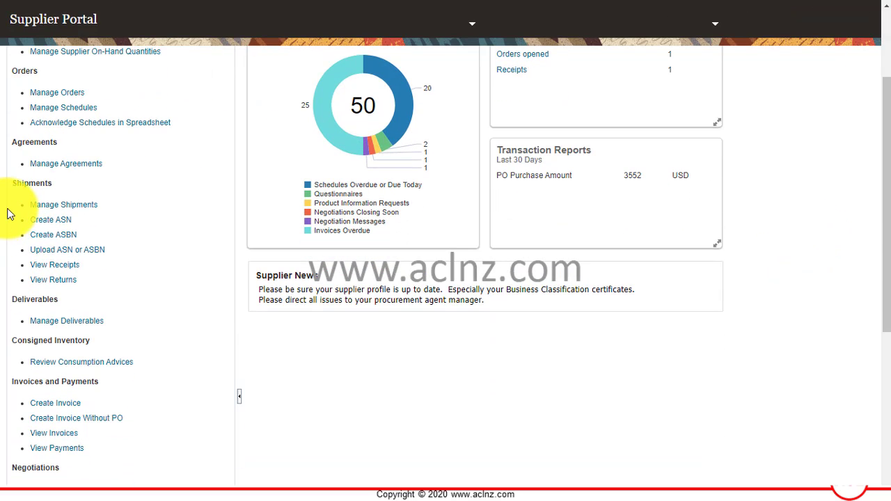
scroll(75, 210, down, 2)
scroll(77, 217, down, 1)
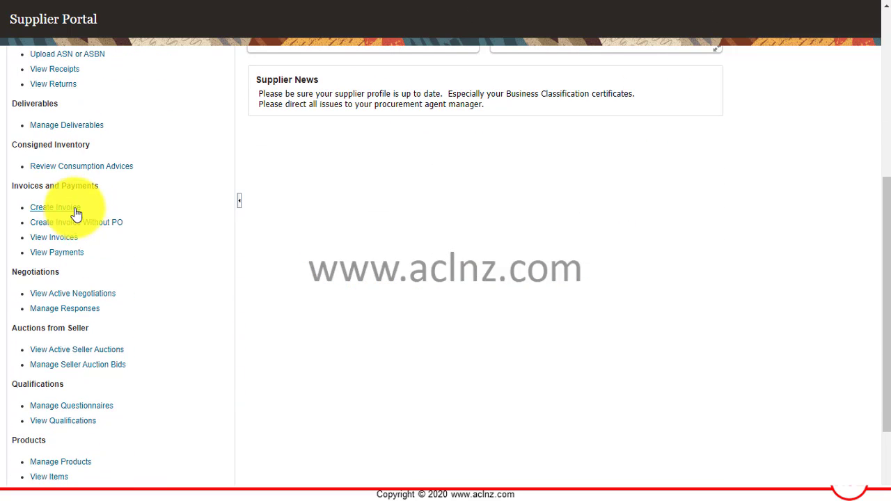
click(82, 309)
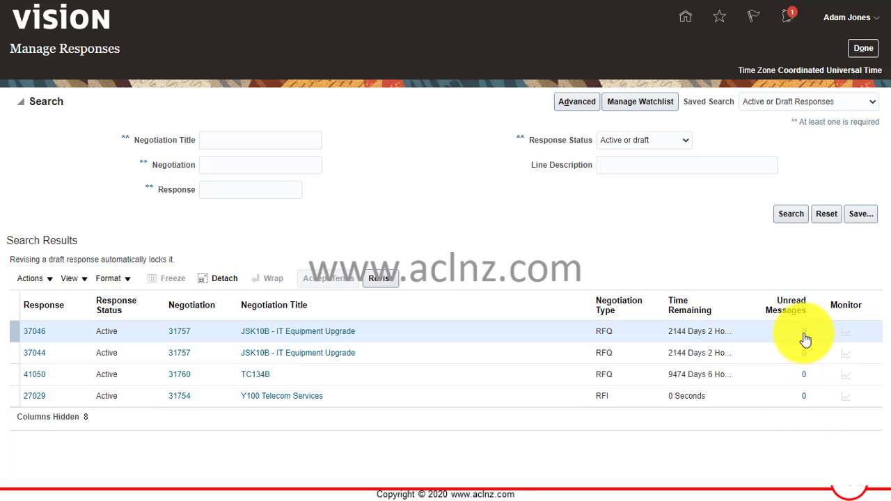
click(865, 50)
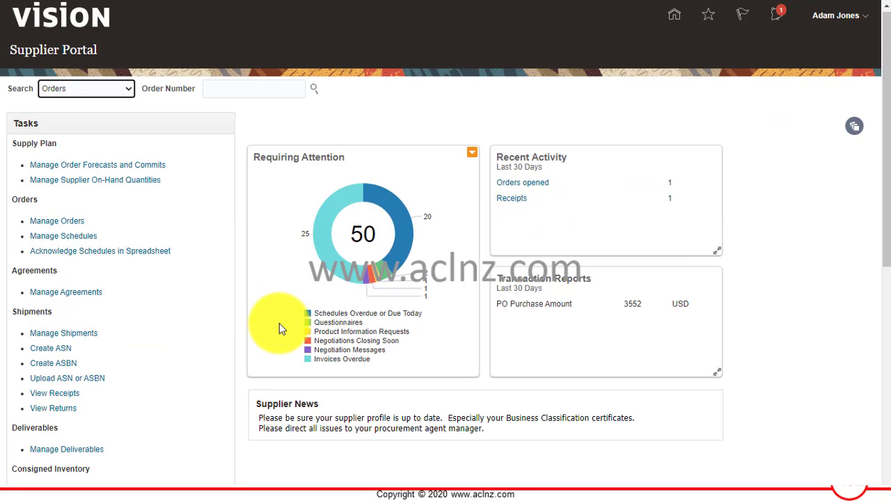
Open View Active Seller Auctions, review the auctions with their closing dates and bids, and return to the overview
scroll(279, 323, down, 5)
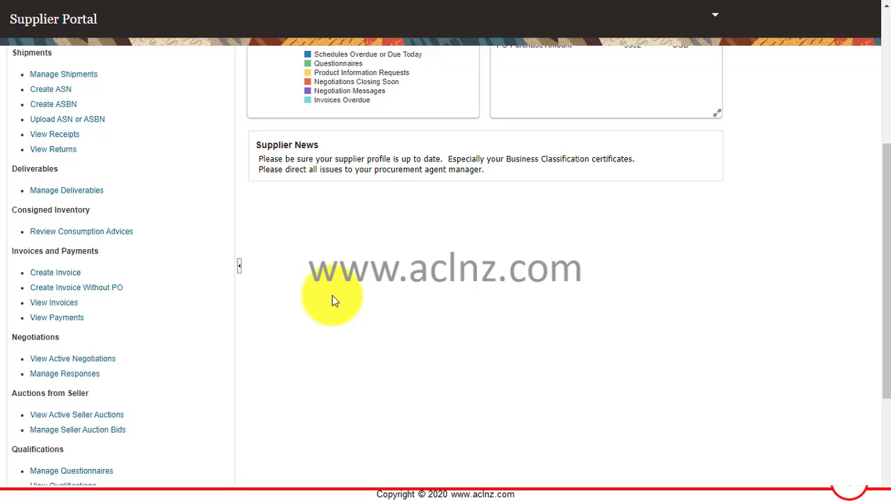
scroll(253, 294, down, 3)
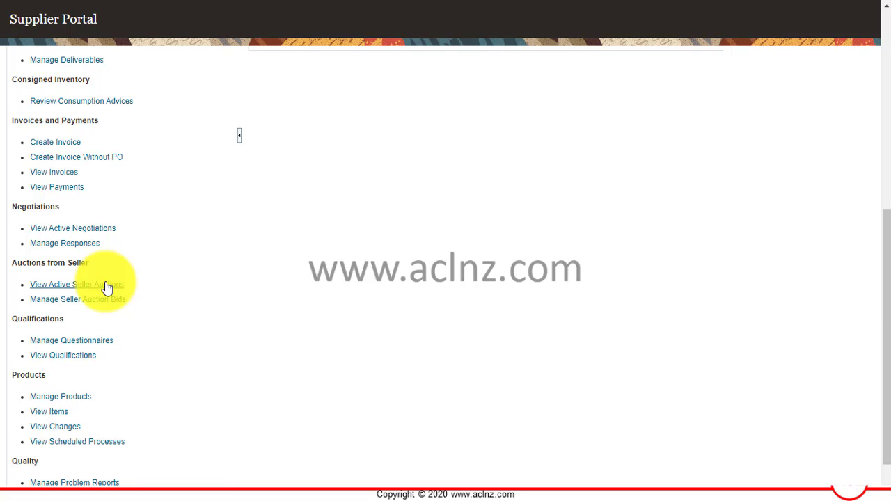
click(107, 287)
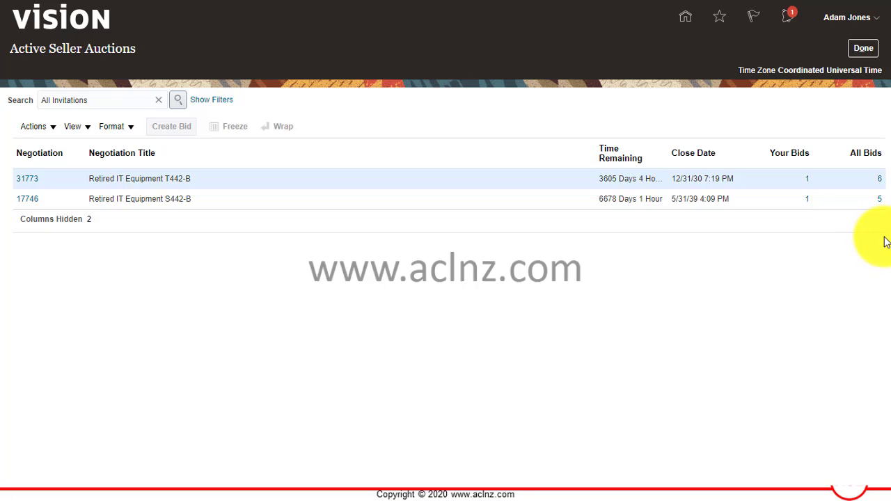
click(864, 53)
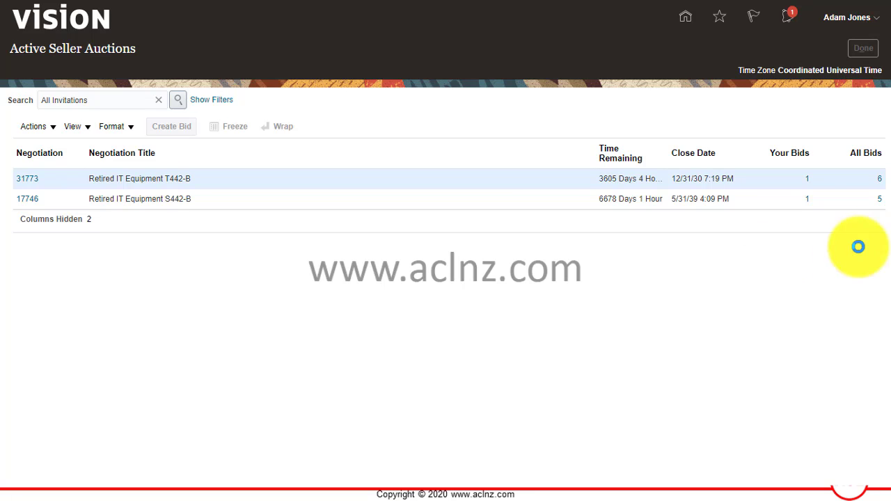
Open Manage Seller Auction Bids, check the actions available for the bids and their status, and return to the overview
scroll(21, 314, down, 2)
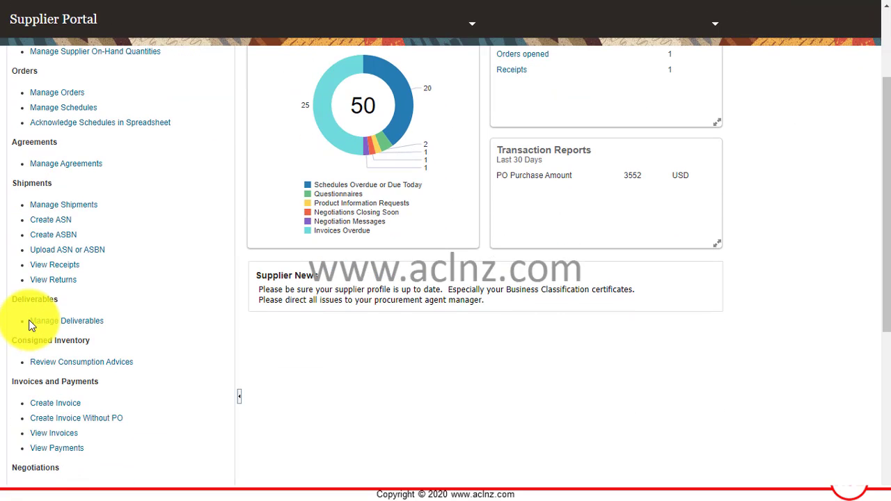
scroll(159, 305, down, 3)
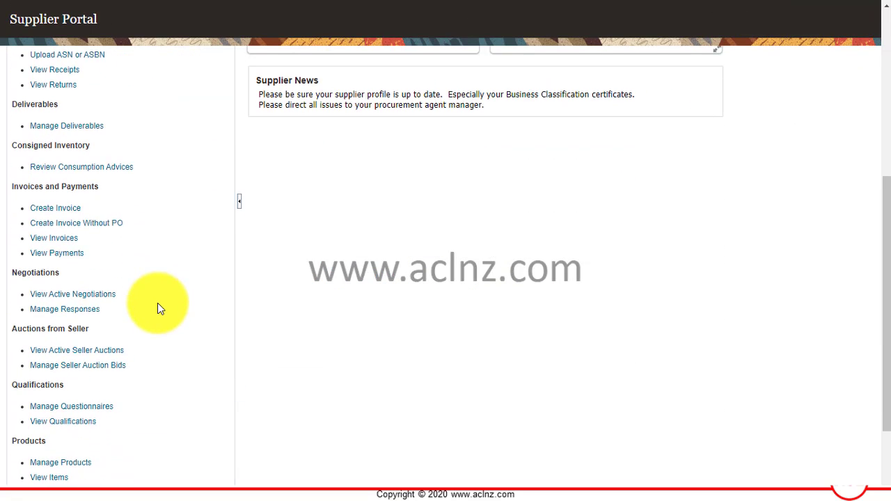
click(107, 366)
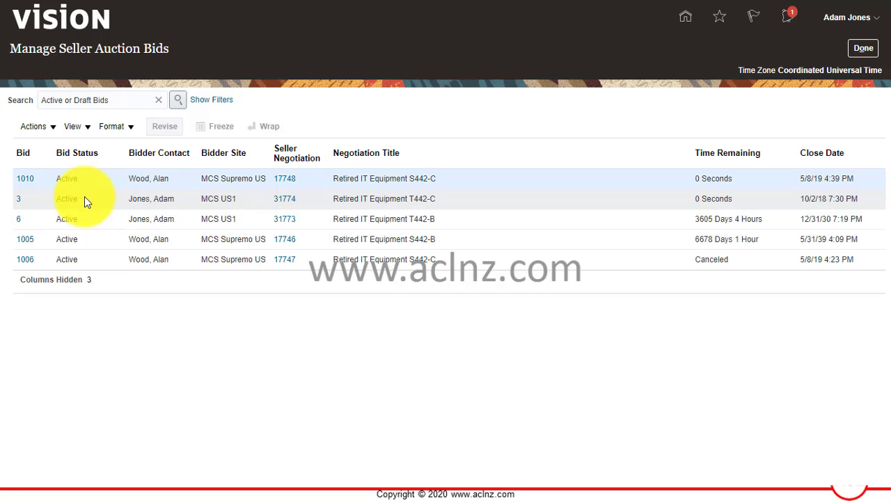
click(53, 127)
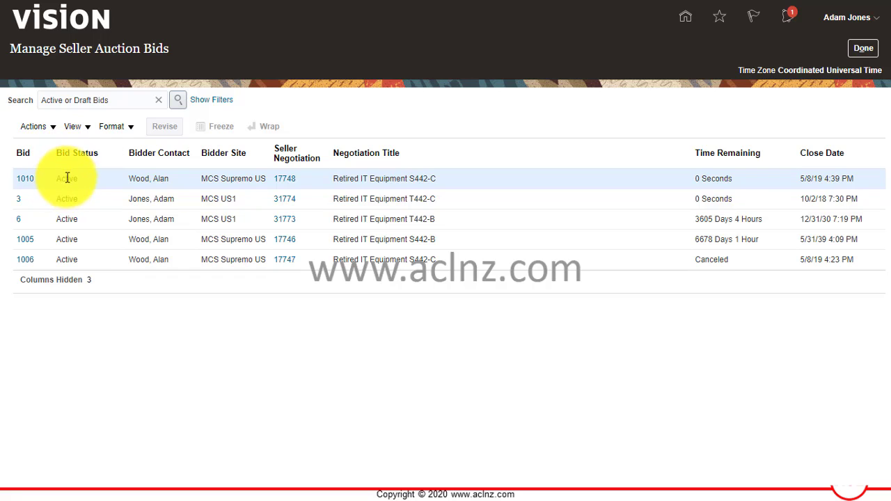
click(68, 177)
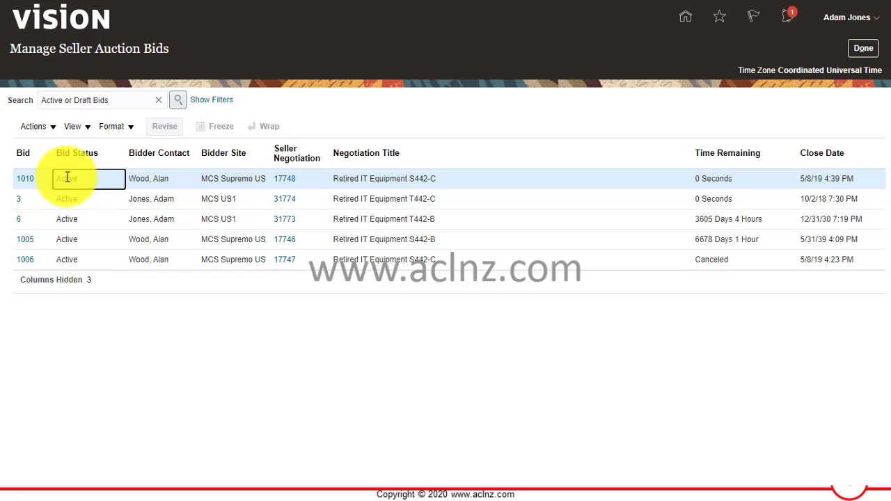
click(862, 50)
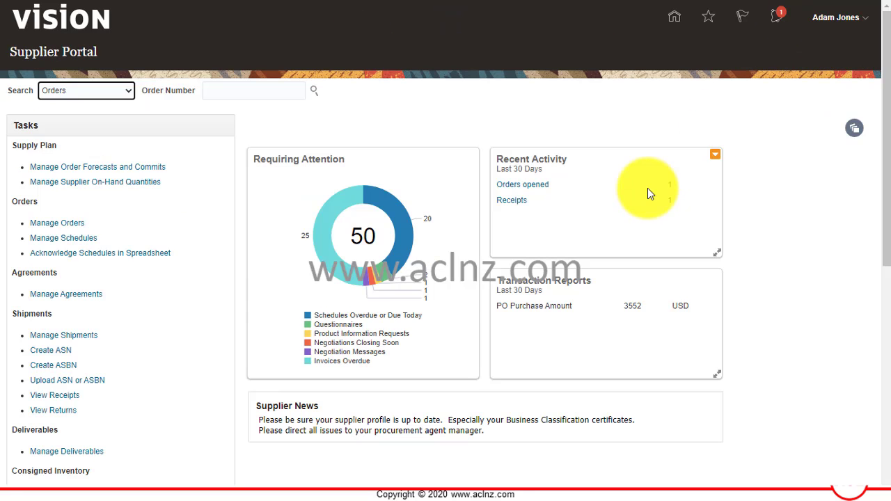
In Manage Questionnaires, select the Insurance Tracking questionnaire due 3/31/19, check its Respond option, and return to the overview
scroll(317, 333, down, 5)
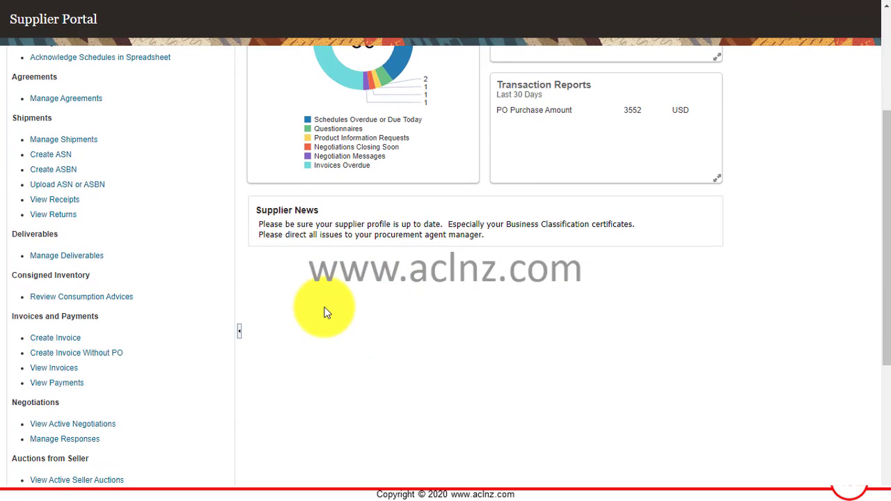
scroll(324, 314, down, 3)
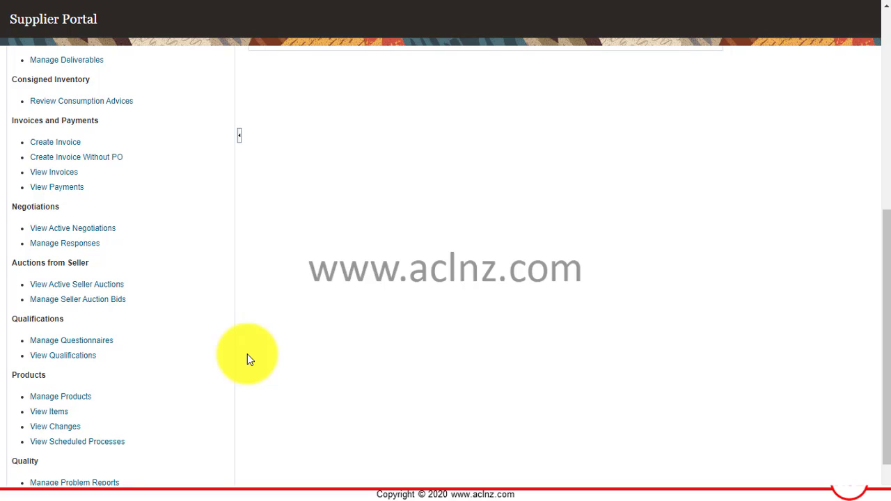
click(80, 344)
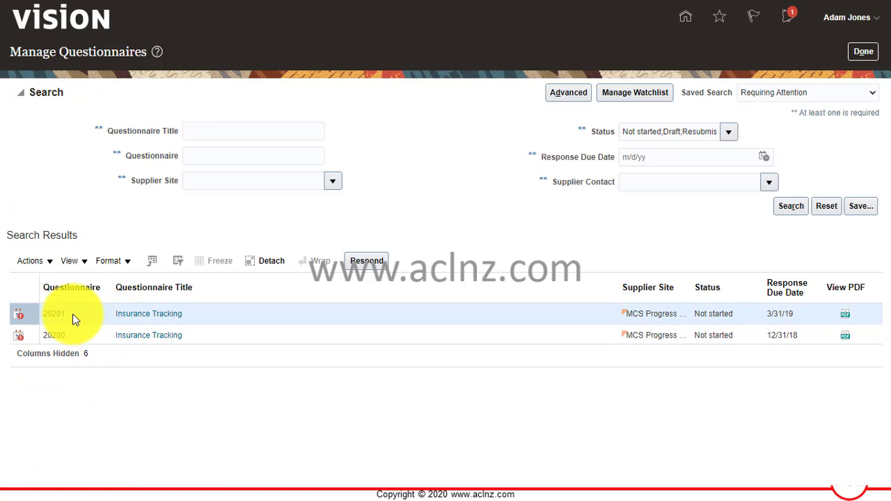
click(73, 314)
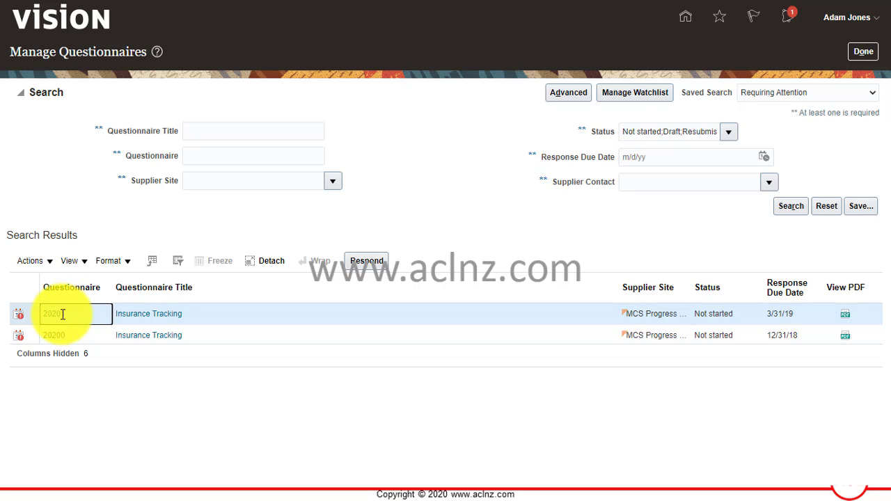
click(354, 263)
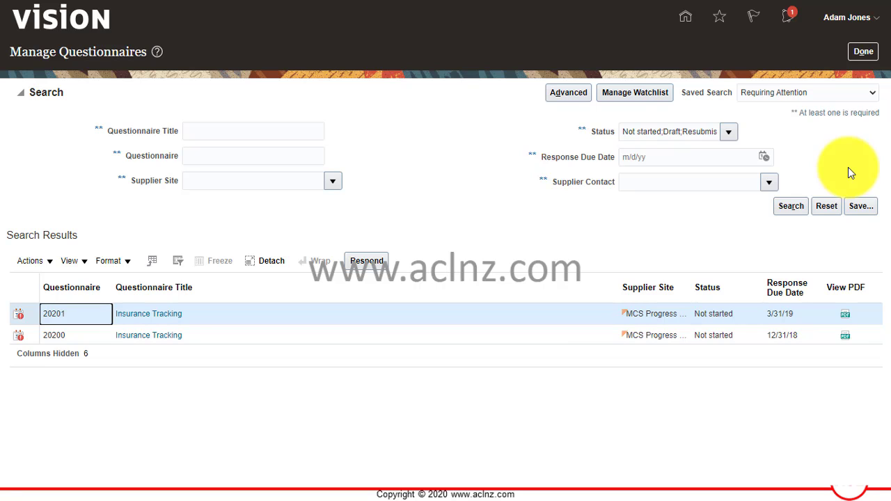
click(864, 52)
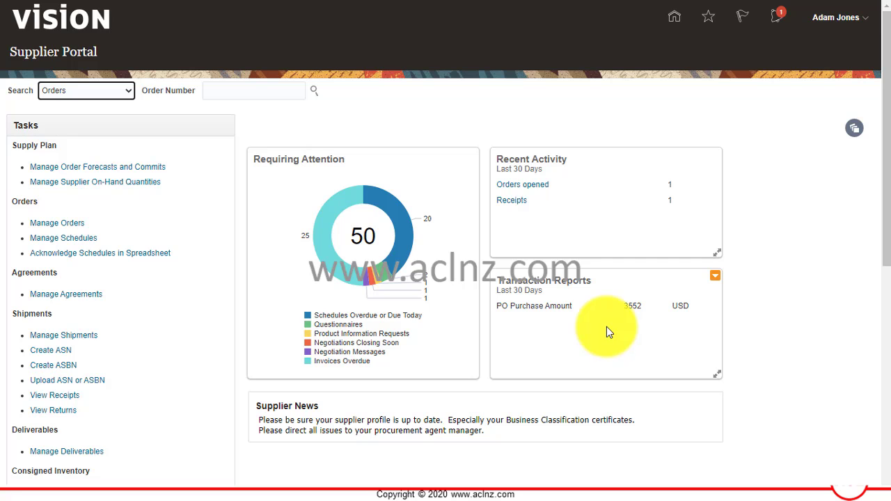
Look over the tasks listed in the Products and Quality sections without opening any of them
scroll(741, 300, down, 1)
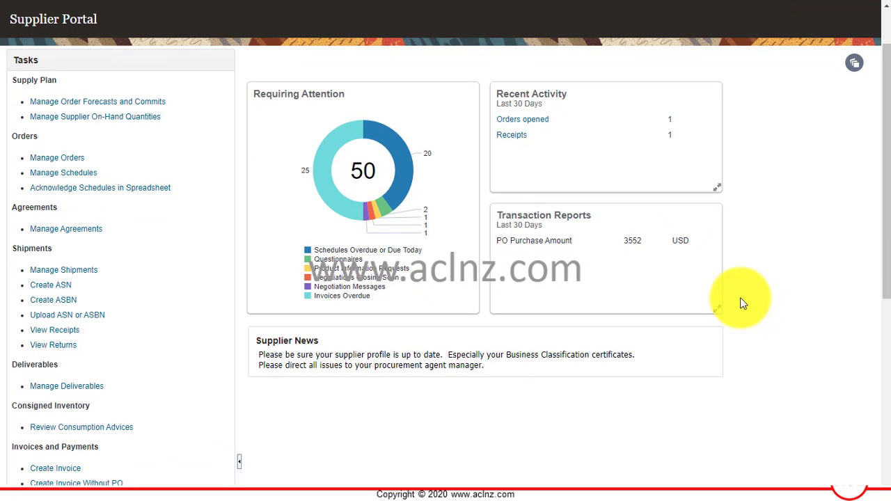
scroll(147, 327, down, 1)
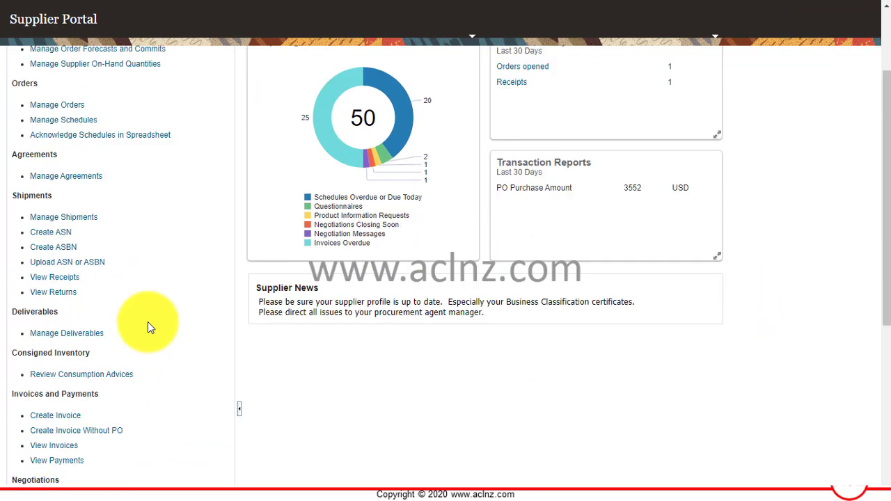
scroll(148, 323, down, 3)
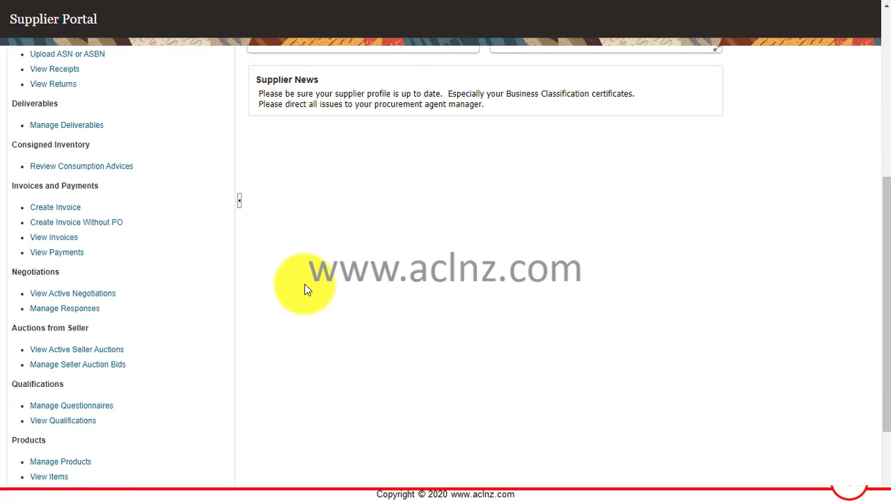
scroll(304, 294, down, 2)
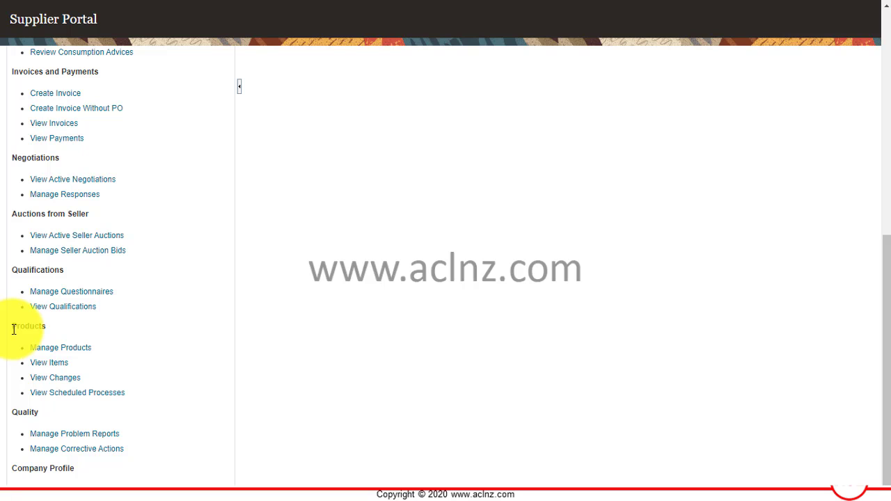
drag(13, 330, 161, 457)
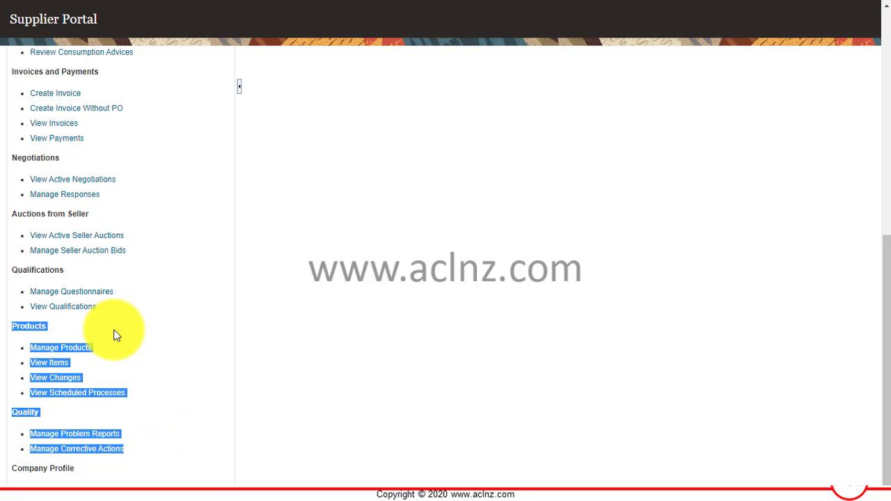
click(255, 318)
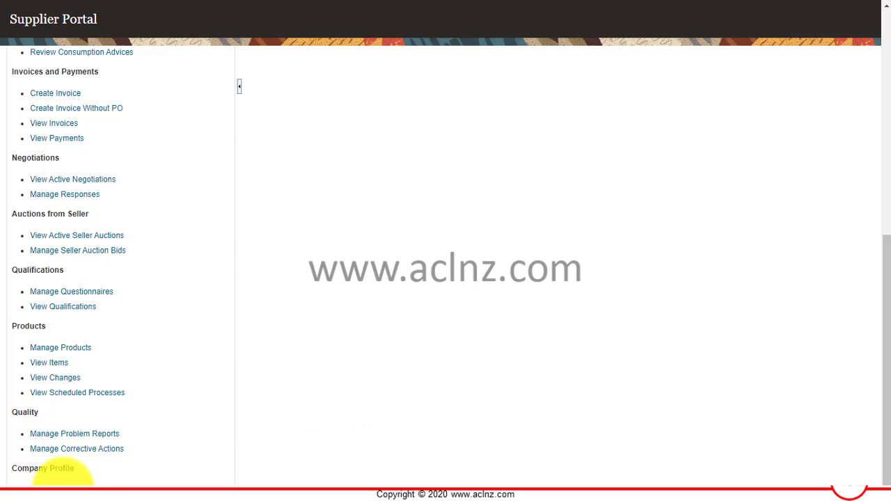
Open the supplier's company profile and review its organization details, payment methods and business classifications
click(63, 483)
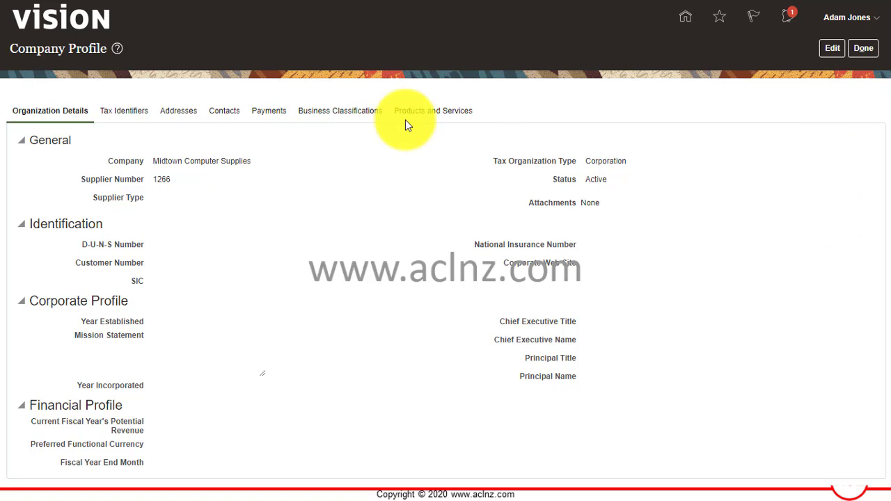
click(269, 112)
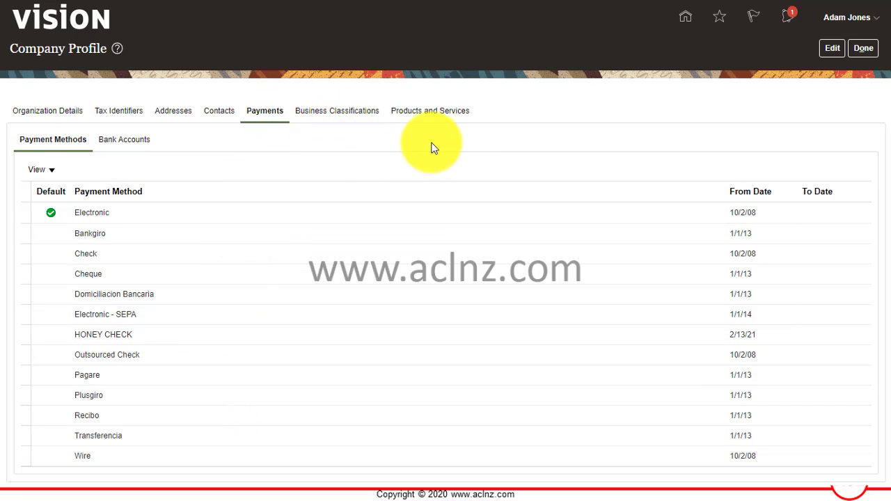
click(350, 115)
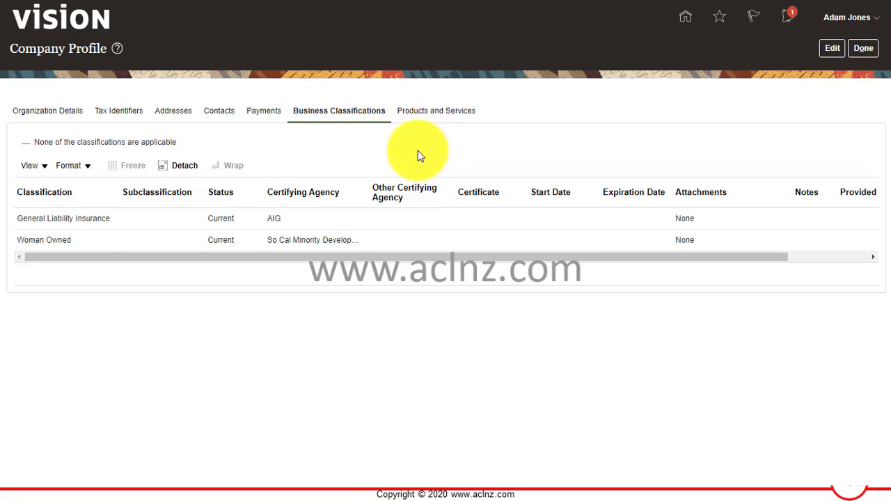
Review the company profile's products and services, recheck its organization details, and return to the Supplier Portal overview
click(427, 112)
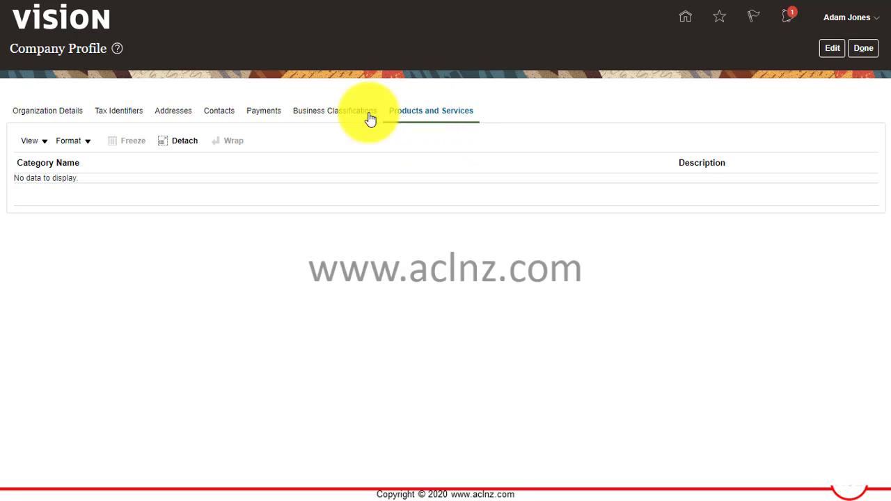
click(62, 112)
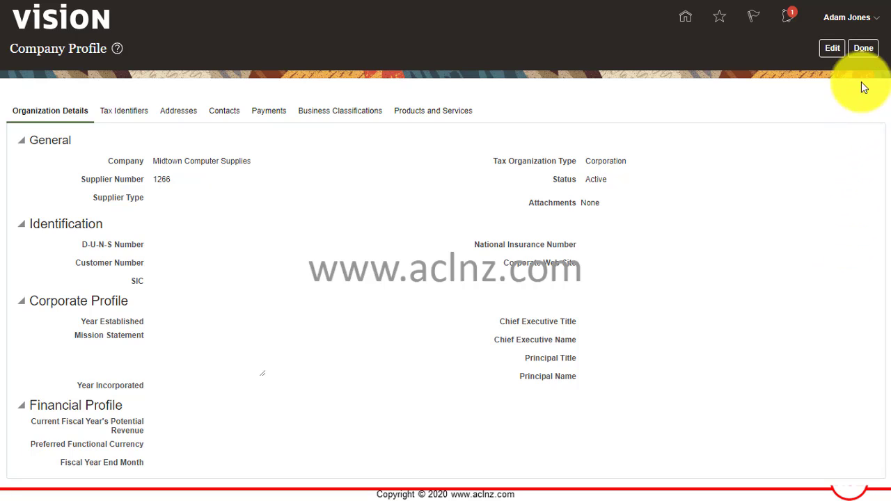
click(863, 53)
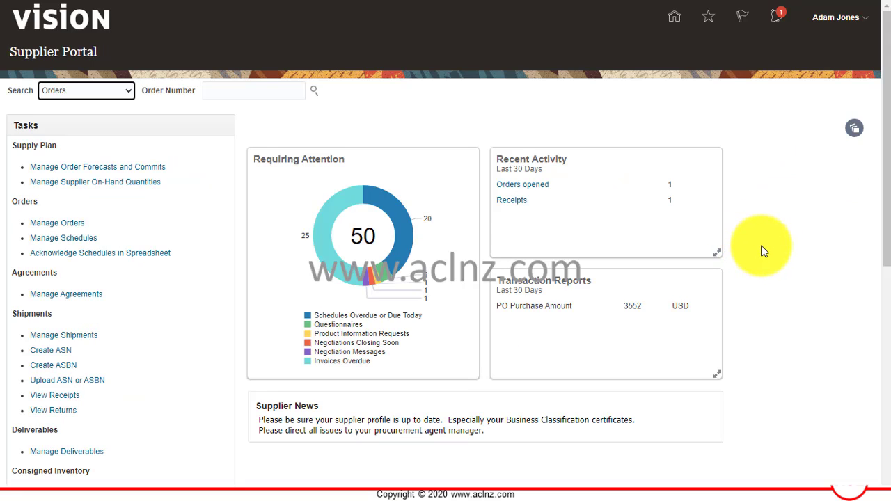
scroll(765, 251, down, 3)
scroll(765, 251, up, 3)
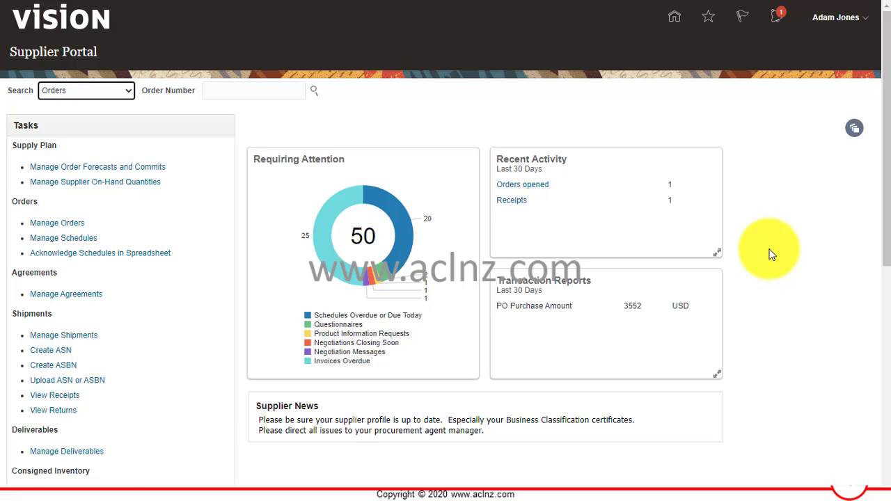
scroll(767, 251, down, 3)
scroll(769, 256, down, 3)
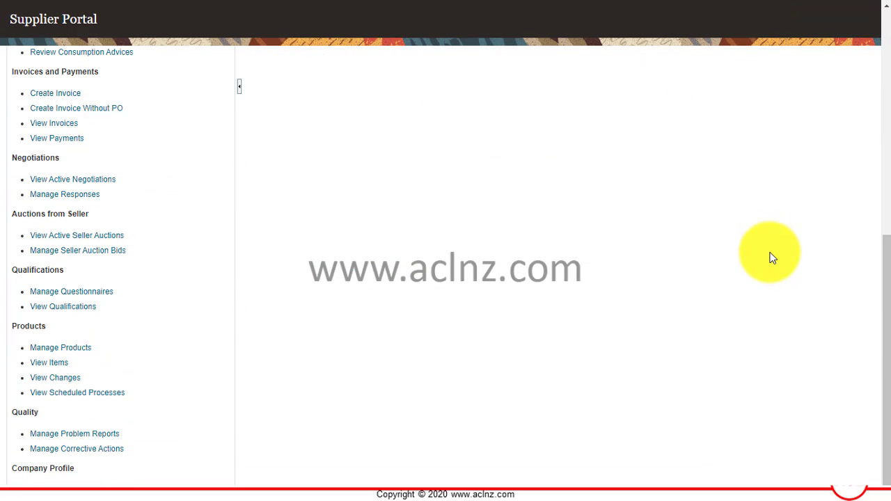
scroll(774, 261, up, 6)
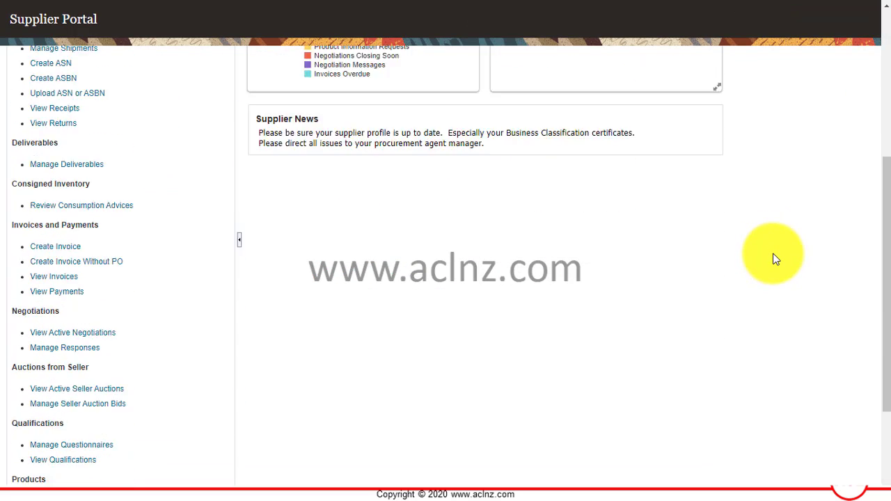